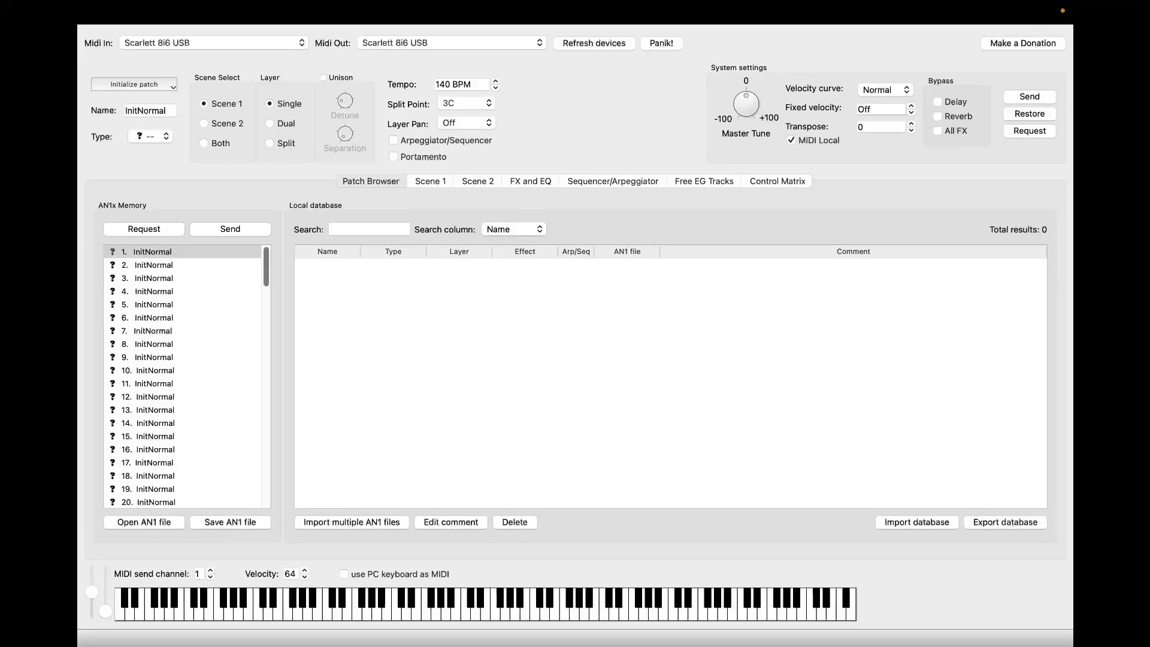
# Request patches 1 to 3 from the AN1x memory
pyautogui.click(657, 77)
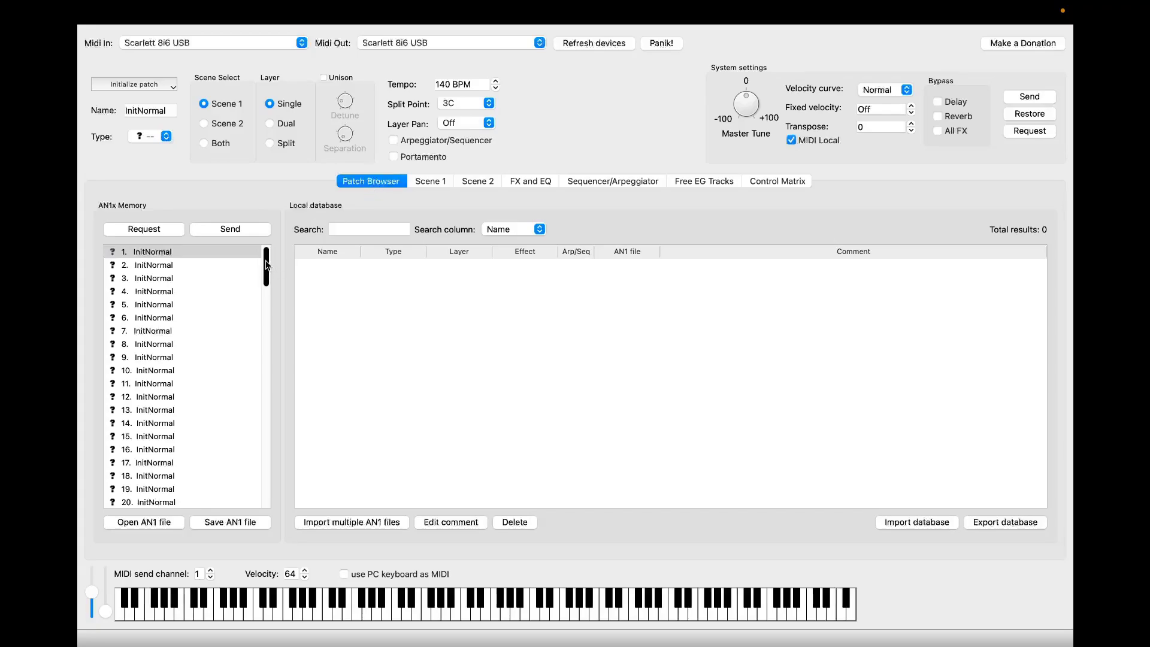
pyautogui.moveTo(266, 261); pyautogui.dragTo(267, 501)
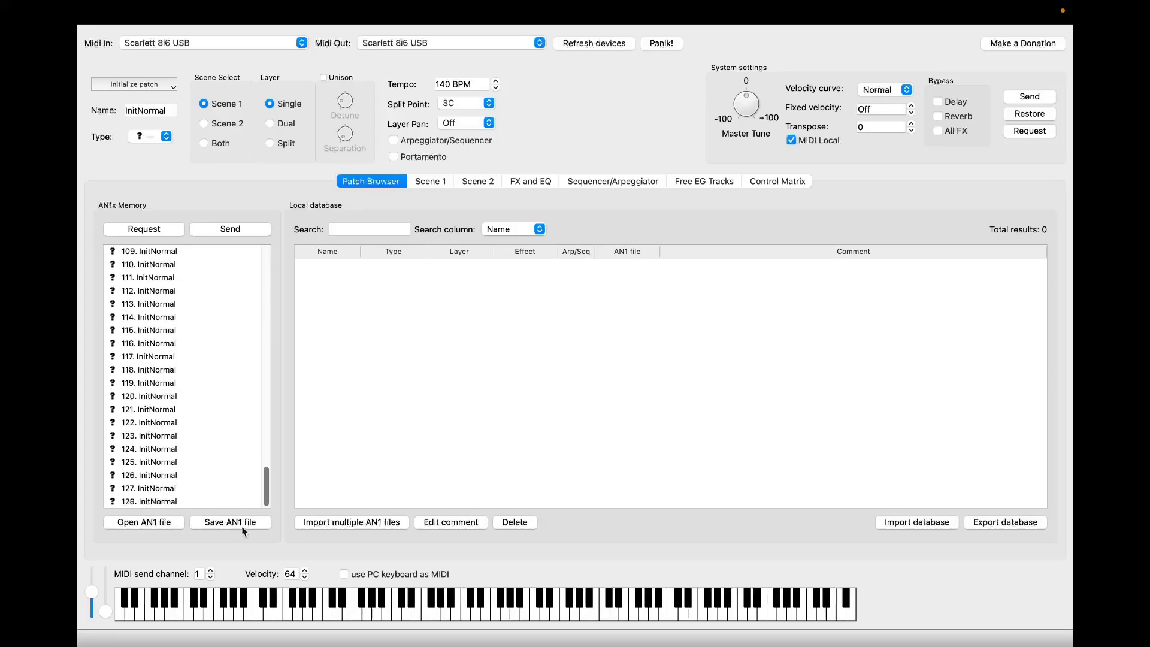
pyautogui.moveTo(270, 470); pyautogui.dragTo(275, 242)
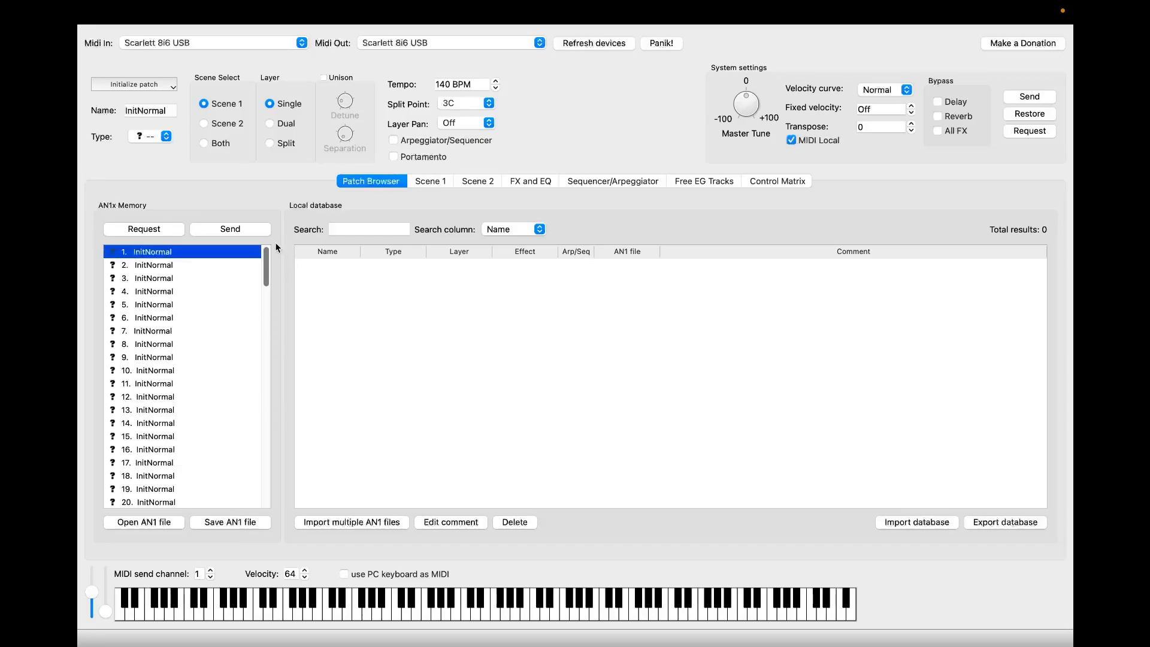
pyautogui.keyDown('shift'); pyautogui.click(162, 281); pyautogui.keyUp('shift')
pyautogui.click(166, 226)
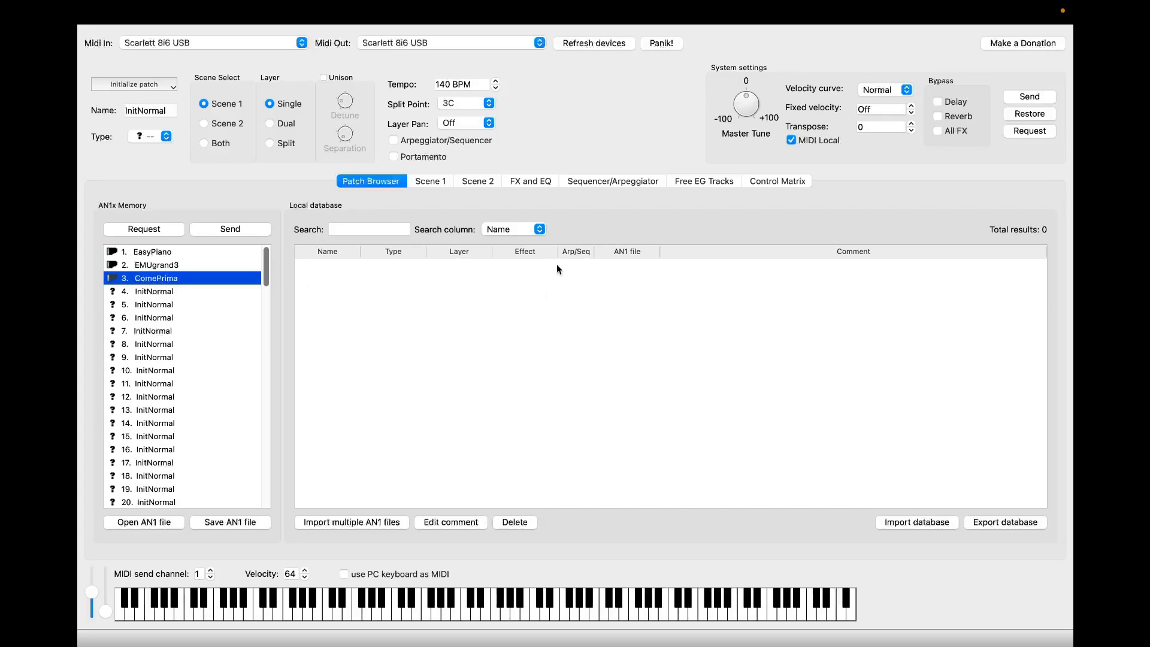
# Copy the EMUgrand3 and ComePrima patches into the local database and into memory slots 6 and 7
pyautogui.moveTo(157, 264); pyautogui.dragTo(387, 308)
pyautogui.moveTo(180, 278); pyautogui.dragTo(157, 333)
pyautogui.moveTo(334, 266); pyautogui.dragTo(157, 316)
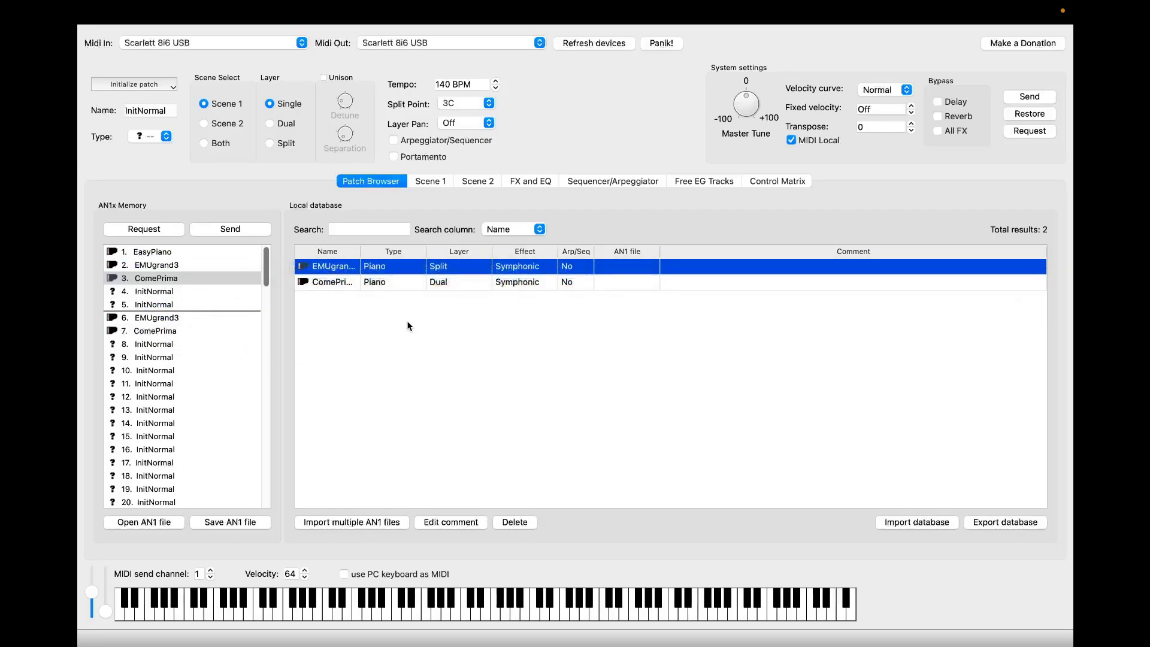
pyautogui.click(437, 289)
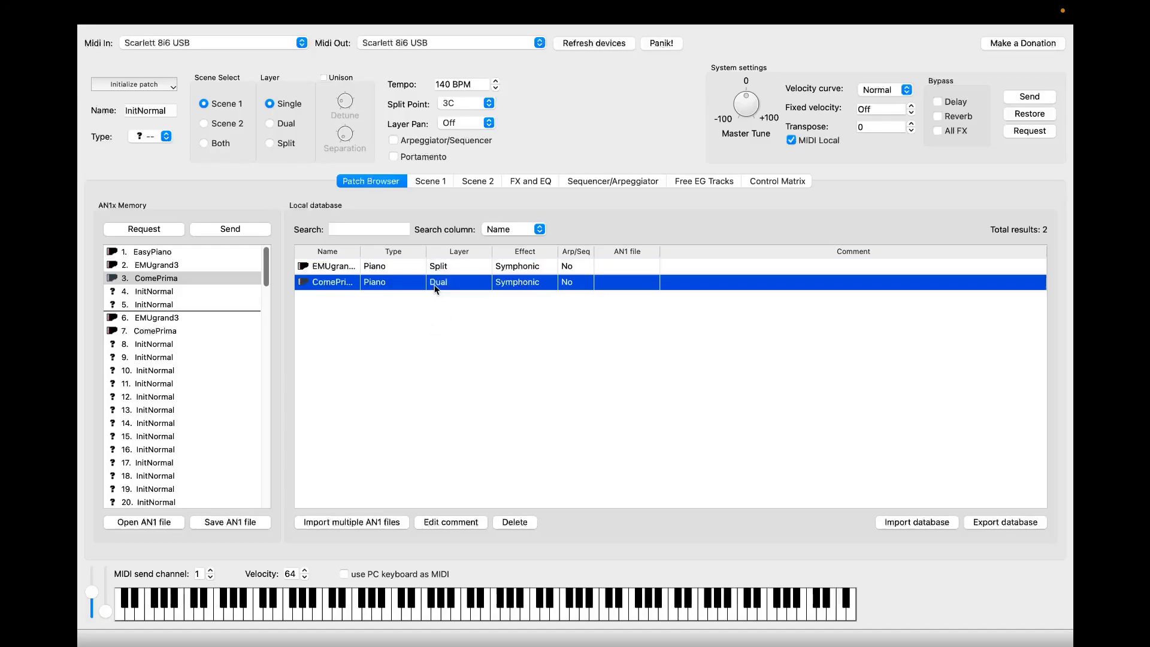
# Import all AN1 files from the an1 patches folder on the Desktop into the local database
pyautogui.click(362, 525)
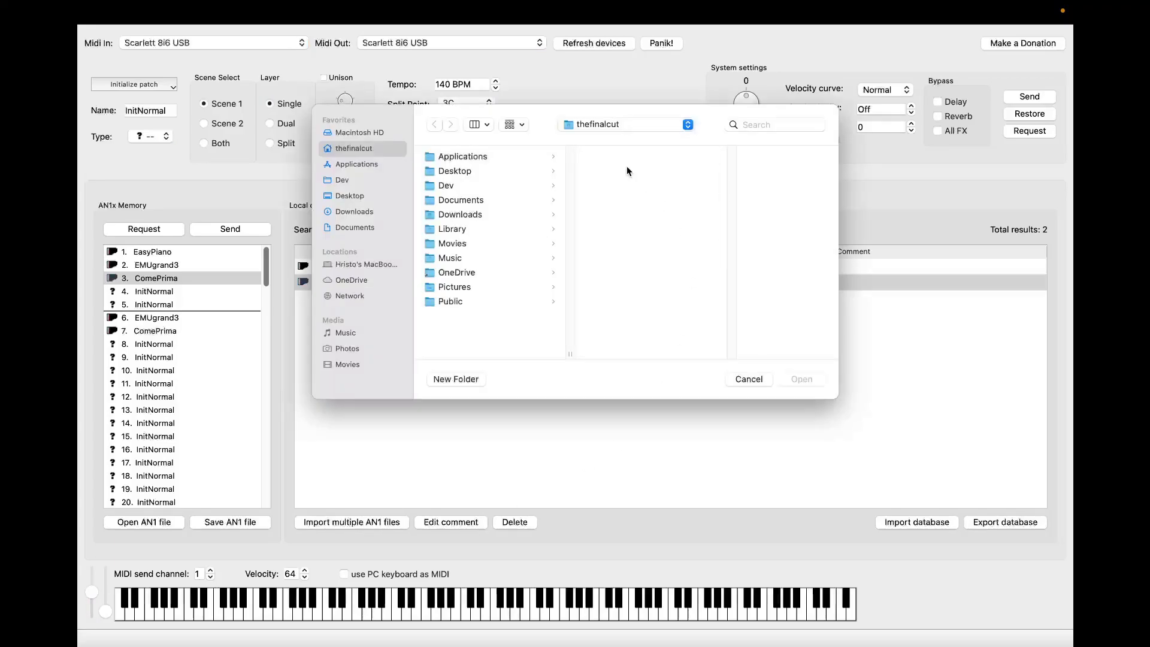
pyautogui.click(452, 175)
pyautogui.click(616, 183)
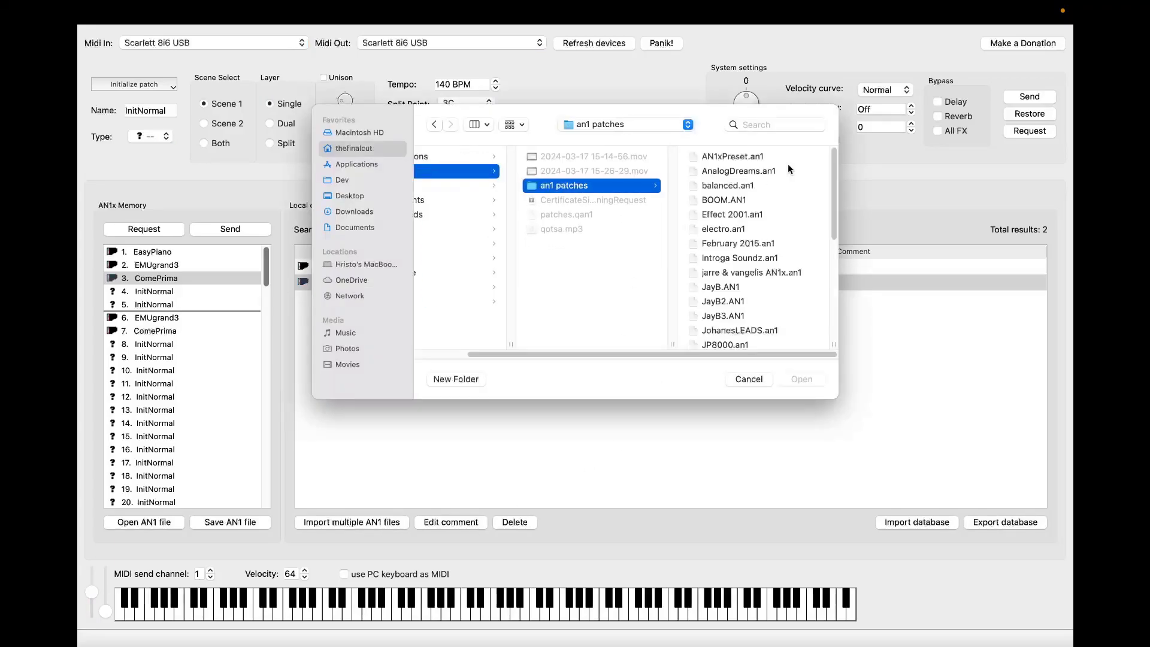
pyautogui.click(756, 157)
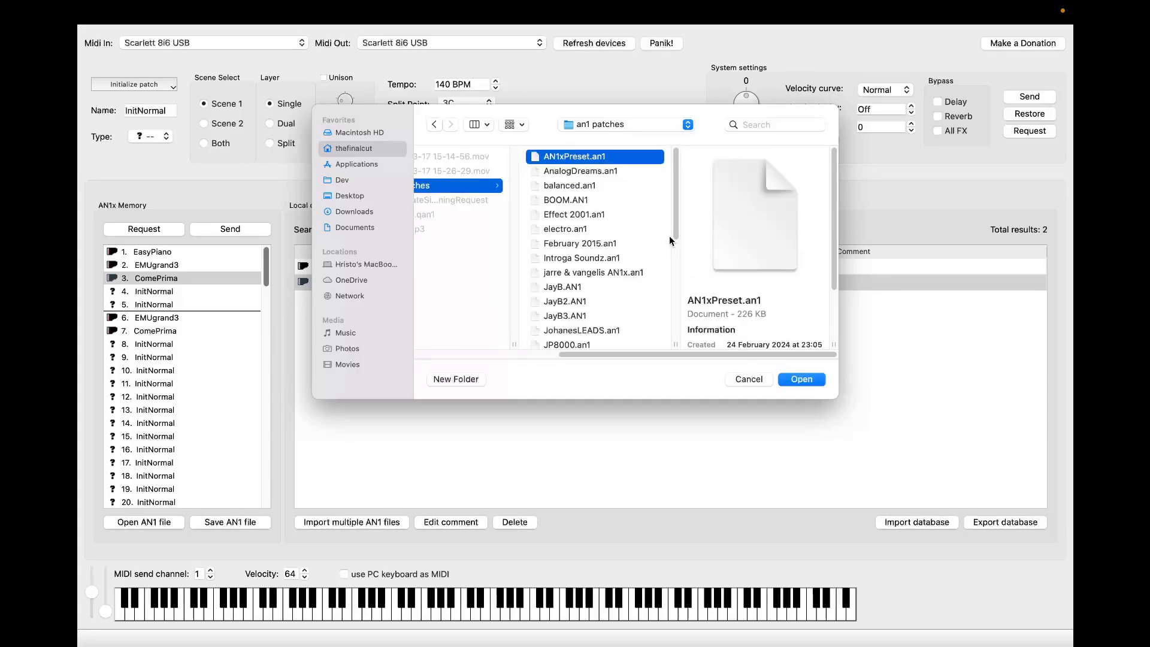
pyautogui.scroll(-5, 670, 235)
pyautogui.scroll(-3, 672, 256)
pyautogui.keyDown('shift'); pyautogui.click(586, 334); pyautogui.keyUp('shift')
pyautogui.click(818, 379)
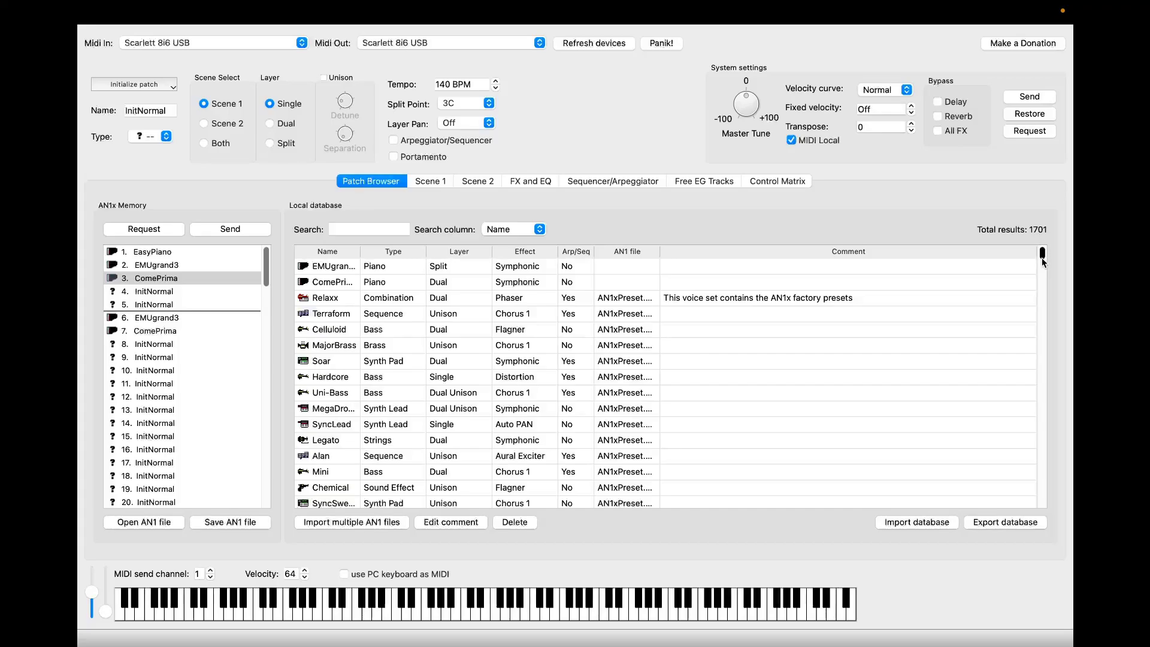
# Sort the local database by layer and by effect
pyautogui.moveTo(1042, 255)
pyautogui.mouseDown()
pyautogui.moveTo(1042, 340)
pyautogui.moveTo(1046, 250)
pyautogui.mouseUp()
pyautogui.click(449, 251)
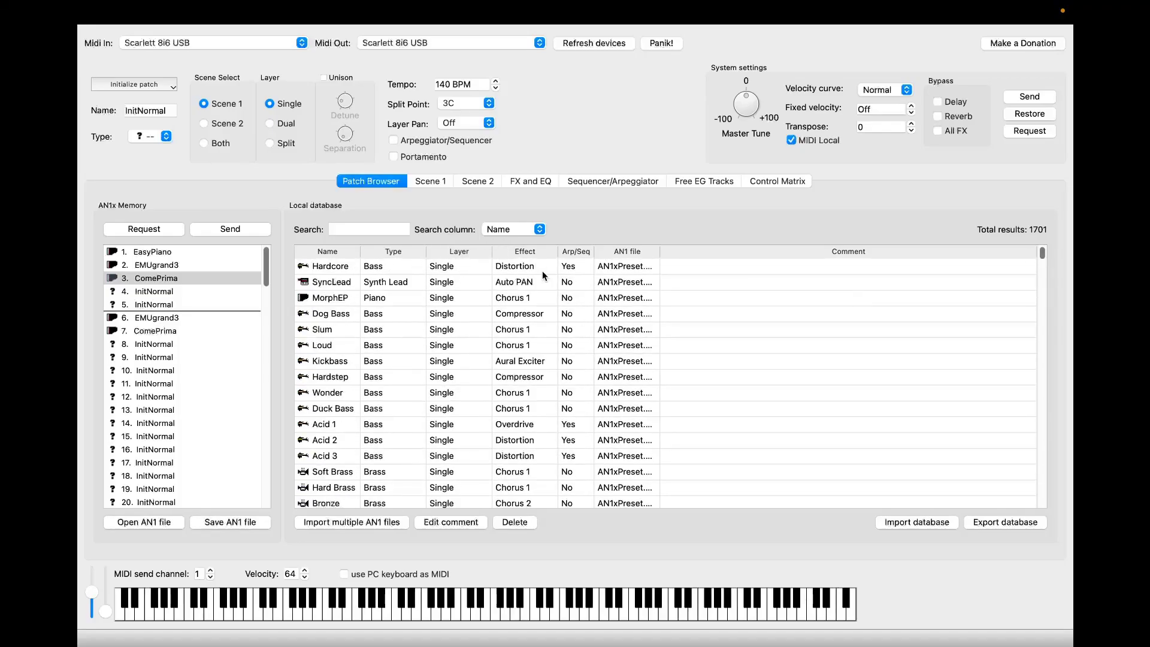
pyautogui.click(531, 252)
# Search the Effect column of the local database for "Overdri"
pyautogui.click(515, 228)
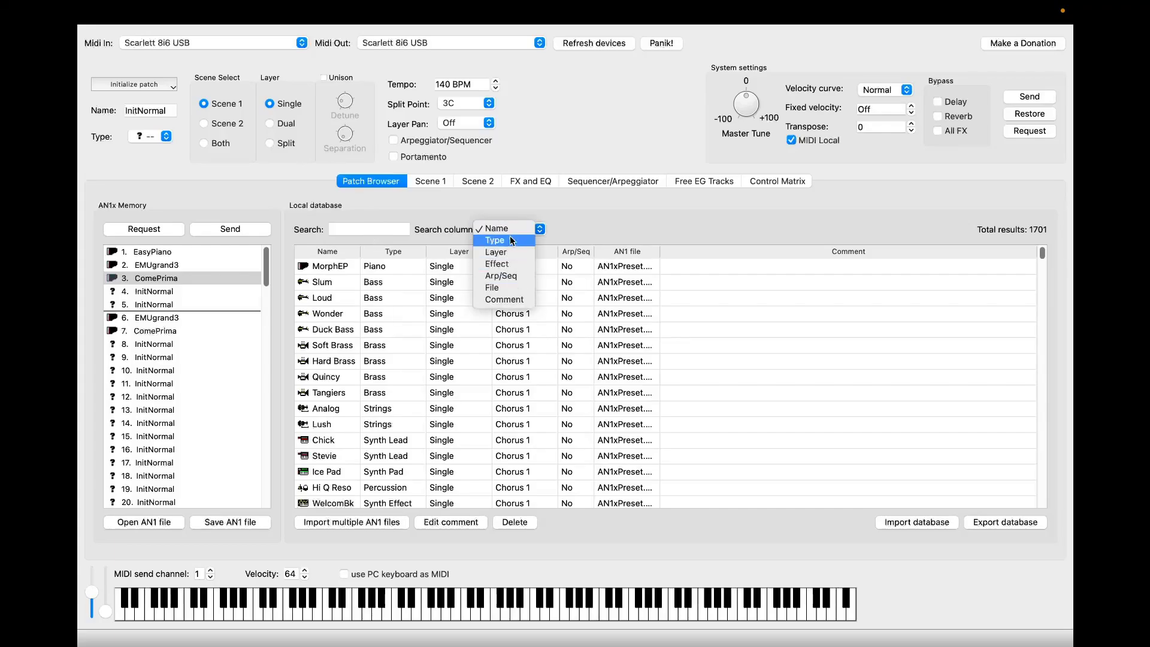
pyautogui.click(514, 289)
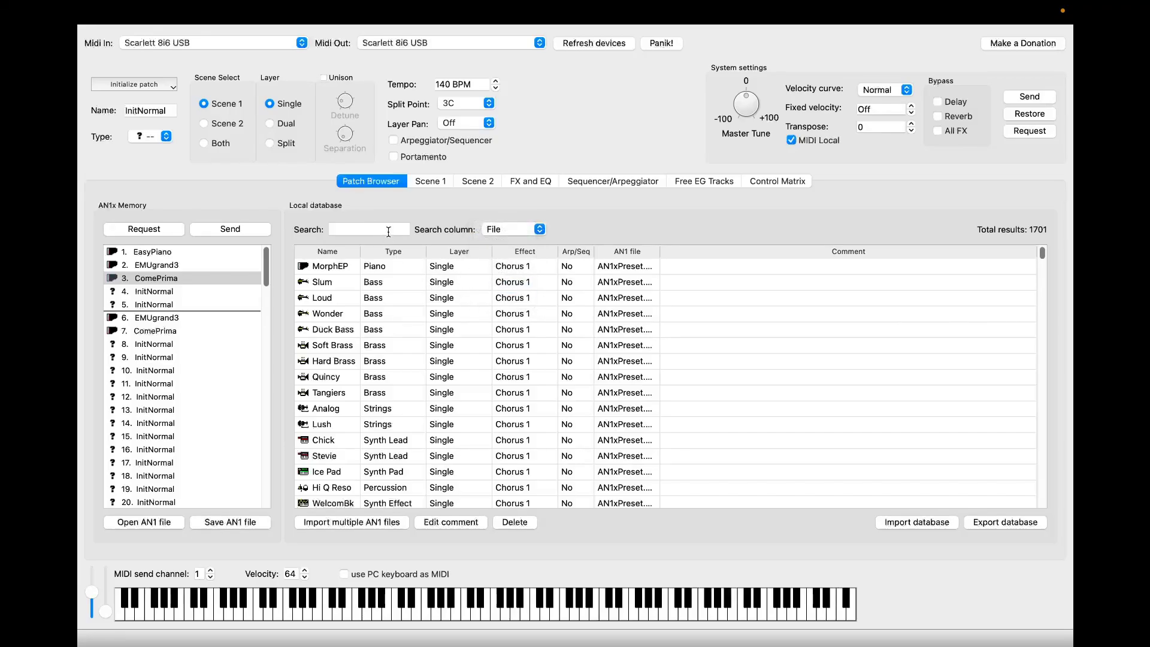
pyautogui.click(498, 228)
pyautogui.click(508, 203)
pyautogui.click(386, 231)
pyautogui.write('Overdri')
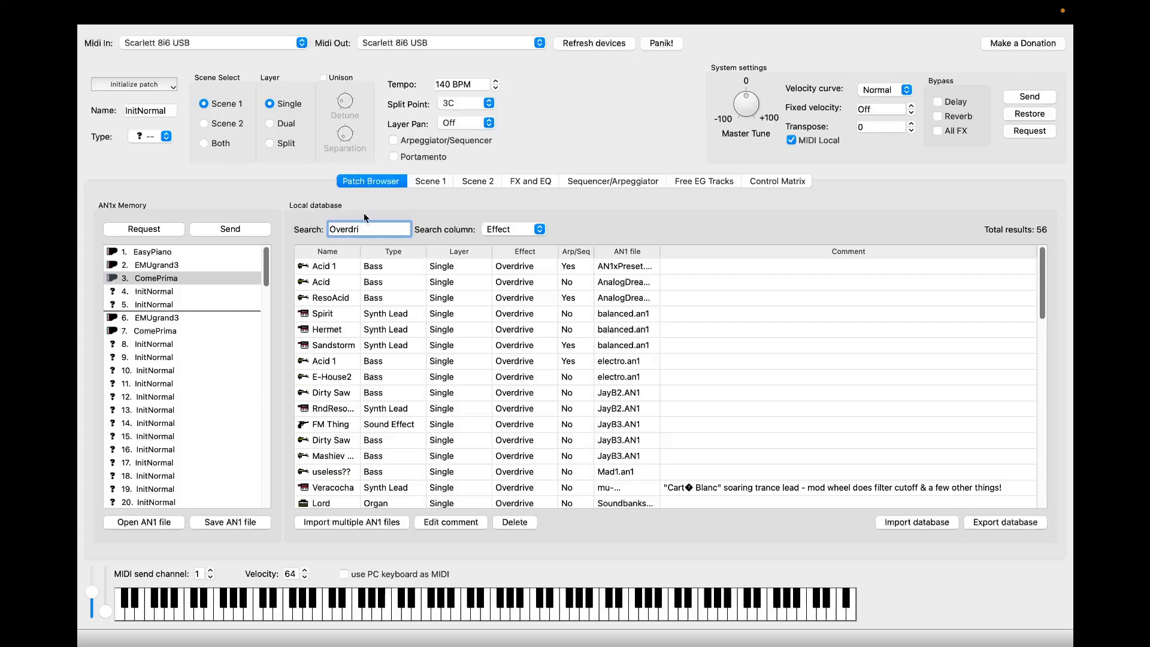
# Search the Name column of the local database for "Piano"
pyautogui.moveTo(380, 225); pyautogui.dragTo(255, 224)
pyautogui.click(521, 229)
pyautogui.click(501, 204)
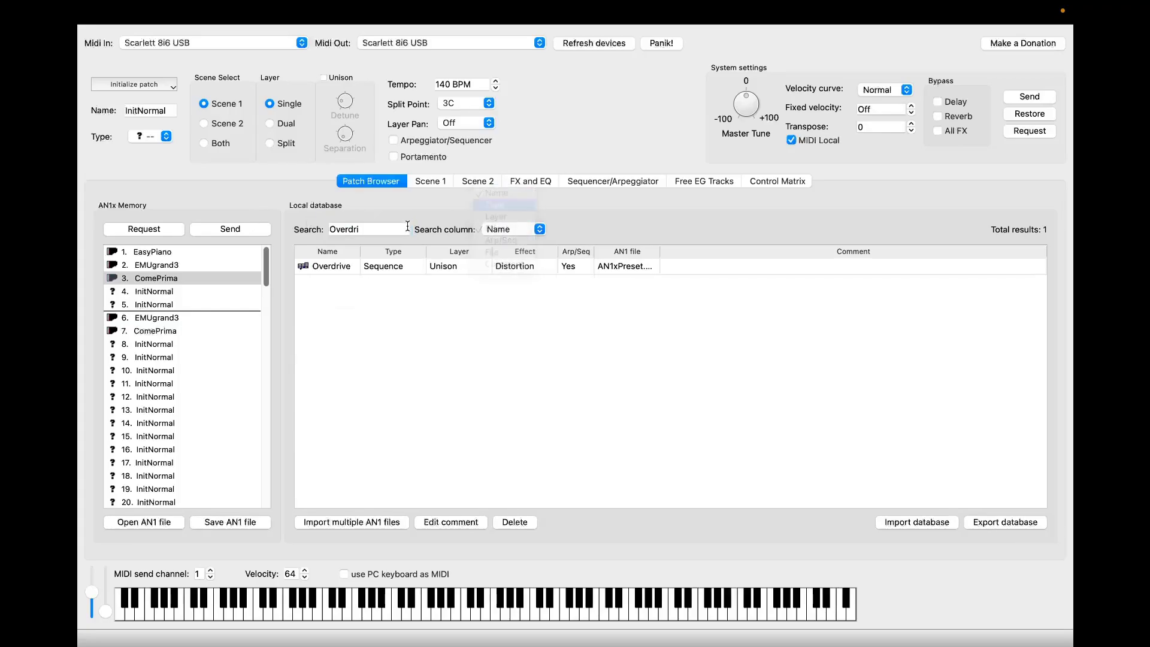
pyautogui.write('Piano')
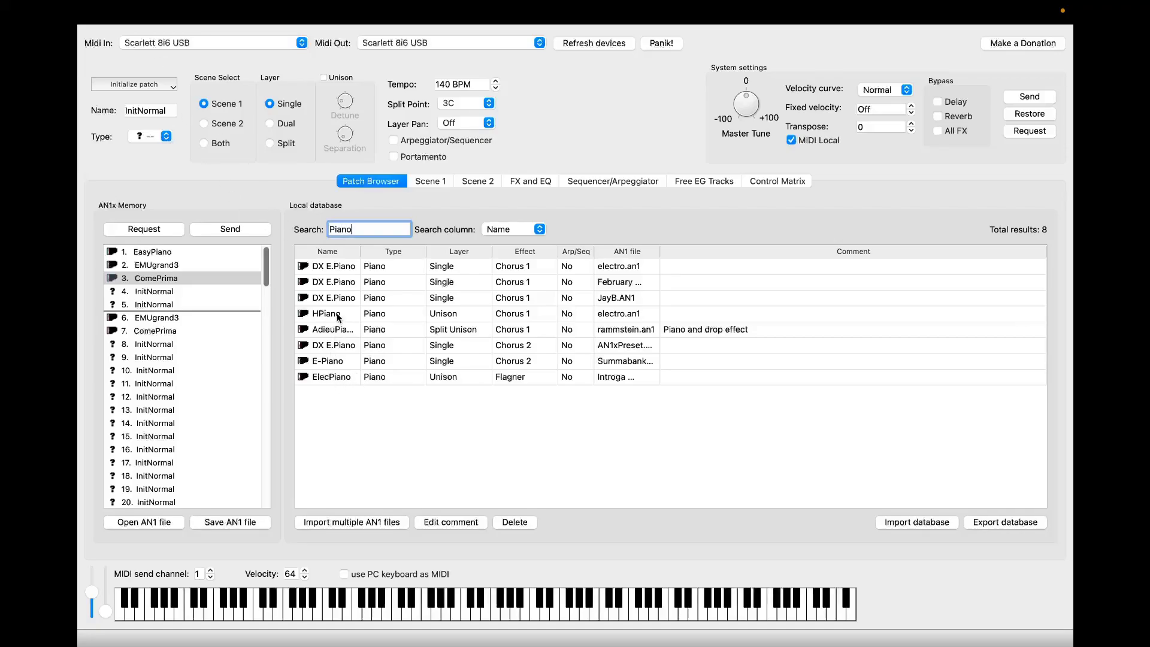
# Search the patch names for "Ambi" and load the Ambient EP patch from balanced.an1
pyautogui.doubleClick(362, 229)
pyautogui.write('Ambi')
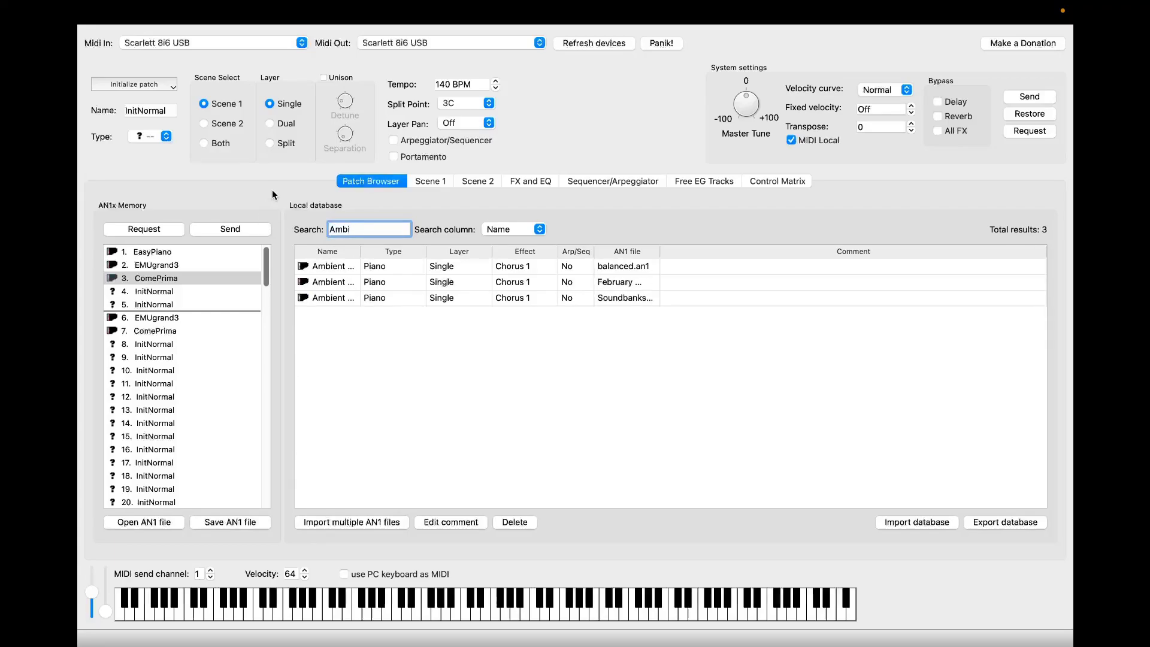
pyautogui.click(329, 266)
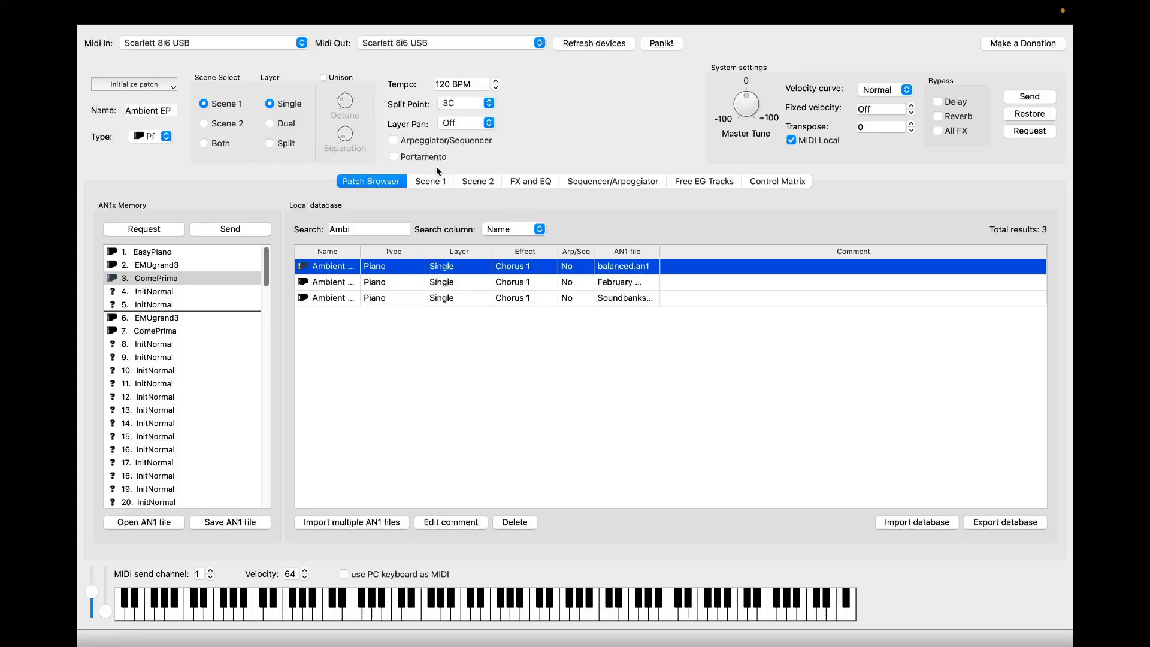
# Enable the PC keyboard as MIDI, play test notes in octave 2 and return to octave 3
pyautogui.click(455, 618)
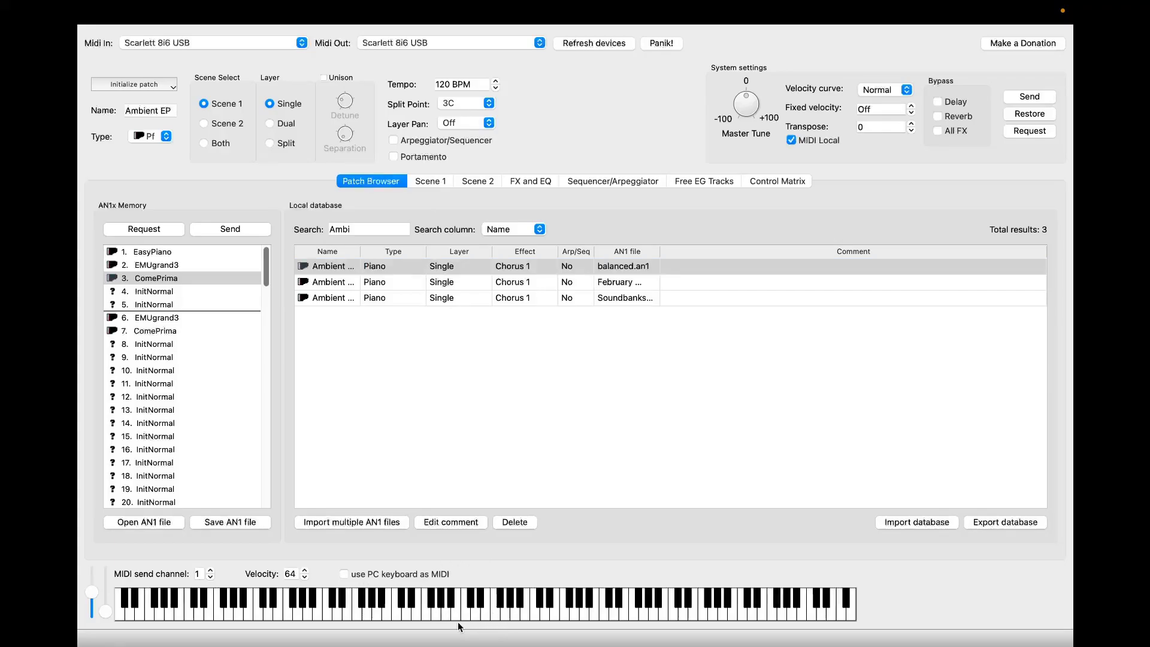
pyautogui.click(397, 578)
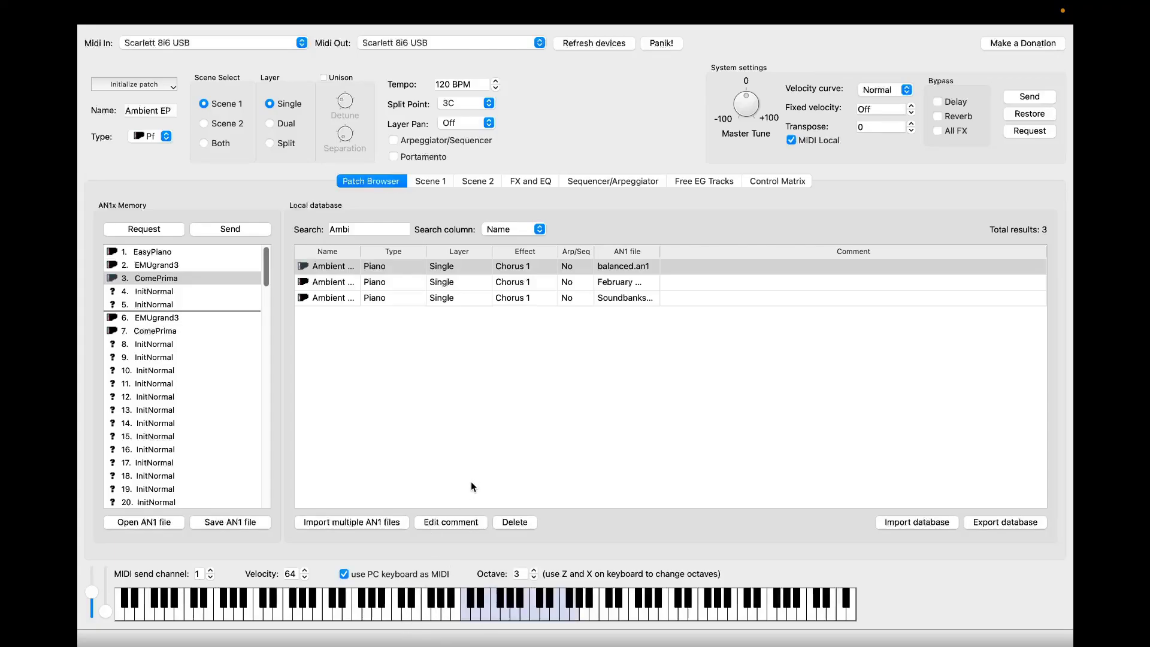
pyautogui.press('z')
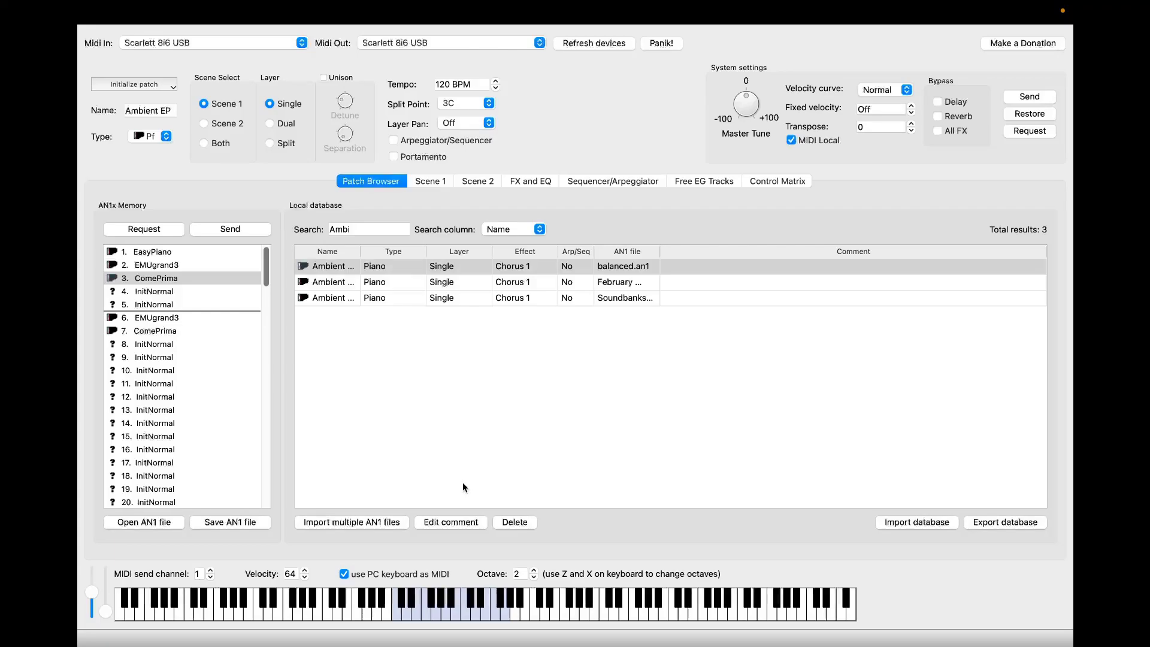
pyautogui.press('h')
pyautogui.press('a')
pyautogui.press('f')
pyautogui.press('a')
pyautogui.press('f')
pyautogui.press('h')
pyautogui.press('x')
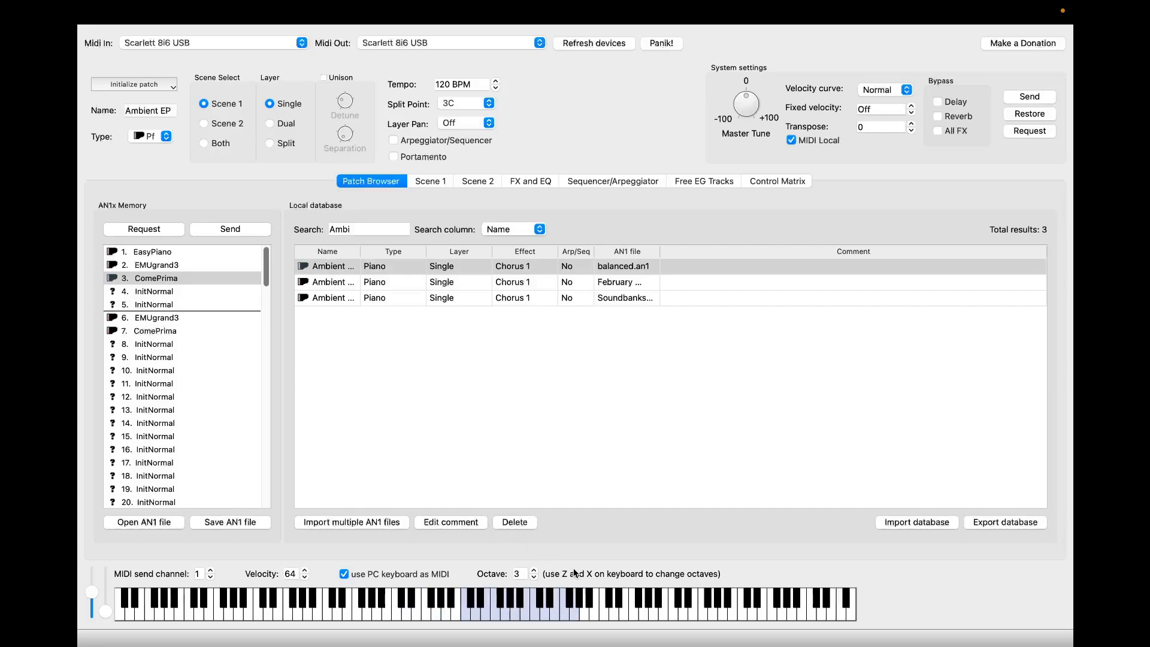
# Shift the PC keyboard octave up and down, playing test notes in octaves 3 and 2
pyautogui.press('x')
pyautogui.press('z')
pyautogui.press('z')
pyautogui.press('x')
pyautogui.press('a')
pyautogui.press('f')
pyautogui.press('z')
pyautogui.press('a')
pyautogui.press('f')
pyautogui.press('h')
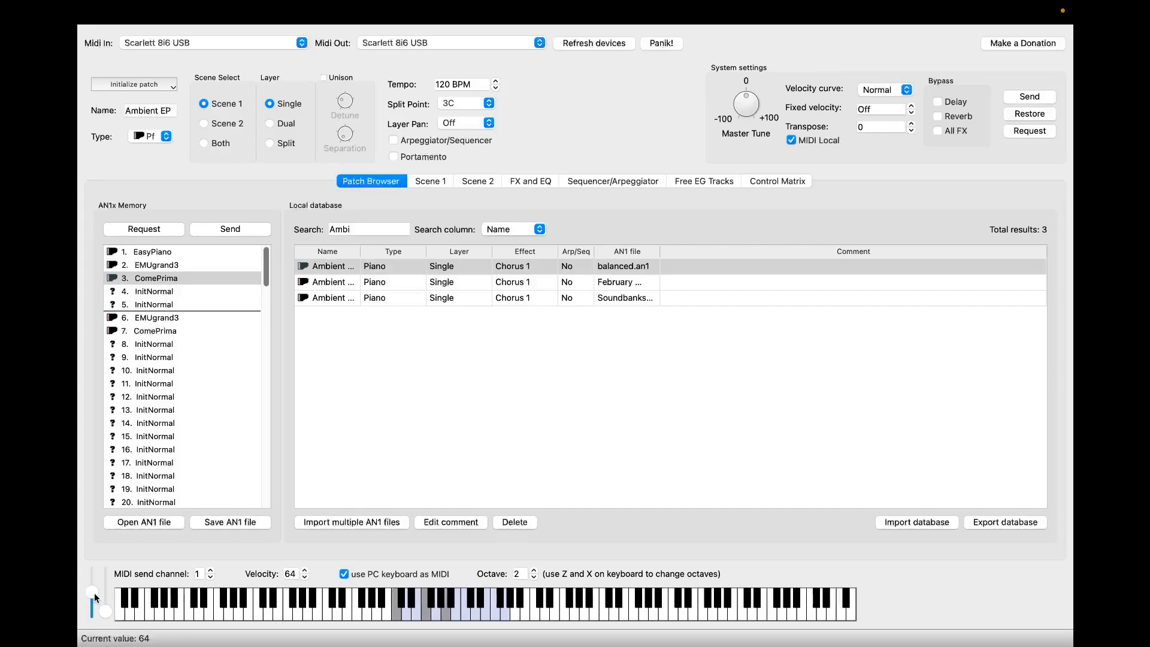
# Test the pitch bend slider, play notes in octave 2 and raise the keyboard octave to 3
pyautogui.moveTo(94, 594)
pyautogui.mouseDown()
pyautogui.moveTo(100, 572)
pyautogui.moveTo(98, 609)
pyautogui.moveTo(103, 591)
pyautogui.mouseUp()
pyautogui.press('a')
pyautogui.press('f')
pyautogui.press('h')
pyautogui.press('a')
pyautogui.press('f')
pyautogui.press('h')
pyautogui.press('x')
pyautogui.press('a')
pyautogui.press('f')
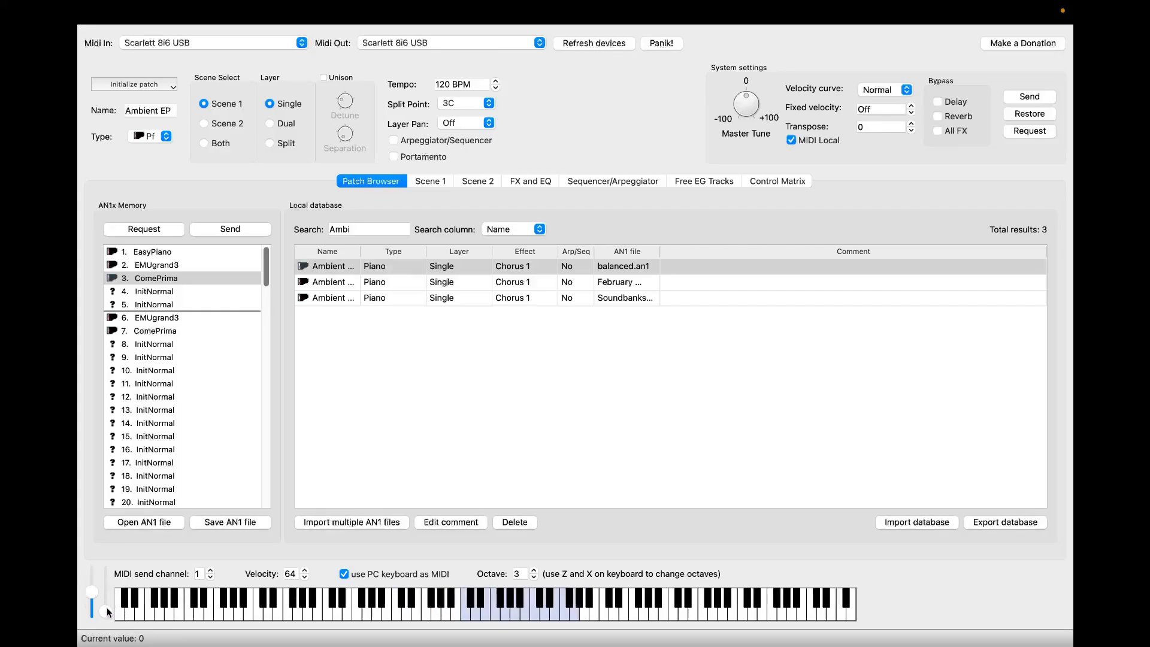
# Play repeated notes on the Ambient EP patch while testing the modulation slider, returning it to 0
pyautogui.press('a')
pyautogui.press('f')
pyautogui.press('a')
pyautogui.press('f')
pyautogui.moveTo(107, 592); pyautogui.dragTo(114, 616)
pyautogui.press('a')
pyautogui.press('f')
pyautogui.press('h')
pyautogui.press('a')
pyautogui.press('f')
pyautogui.press('h')
# Look through the Scene 1, Scene 2, FX and EQ, and Sequencer/Arpeggiator settings of the patch
pyautogui.click(442, 181)
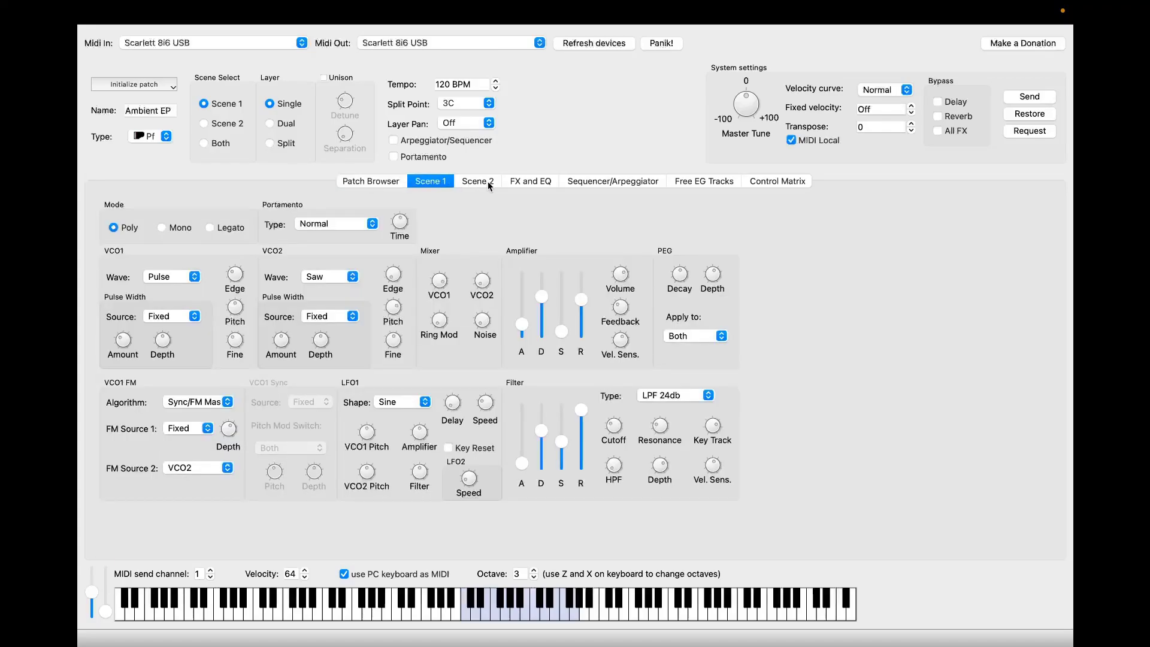
pyautogui.click(475, 180)
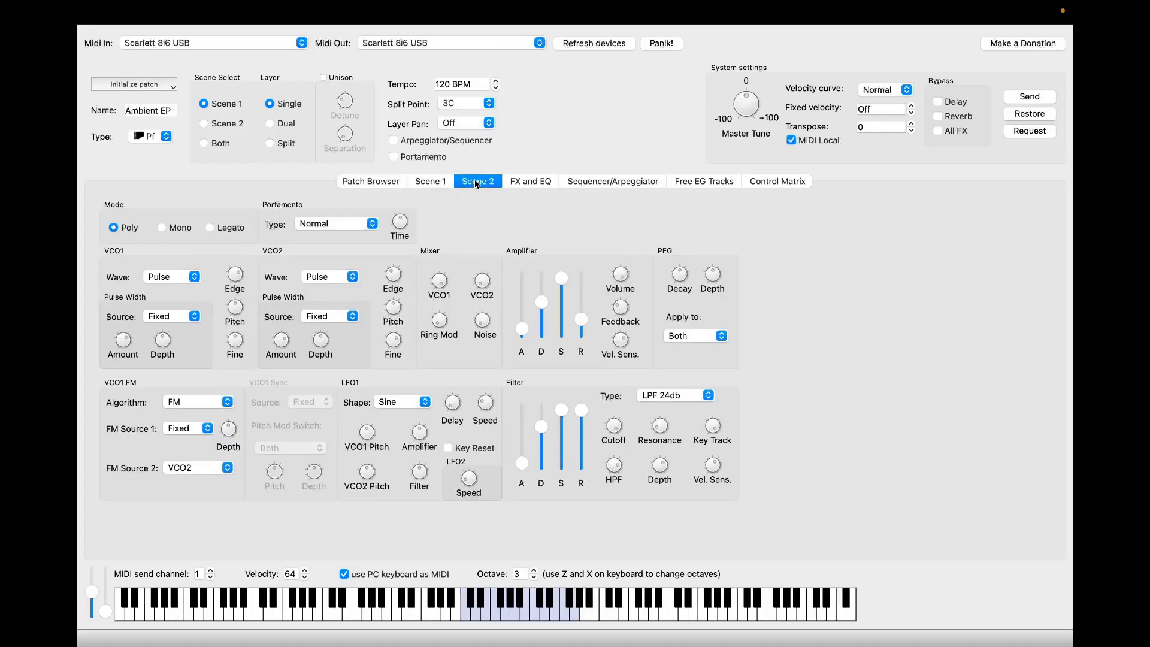
pyautogui.click(527, 182)
pyautogui.click(623, 178)
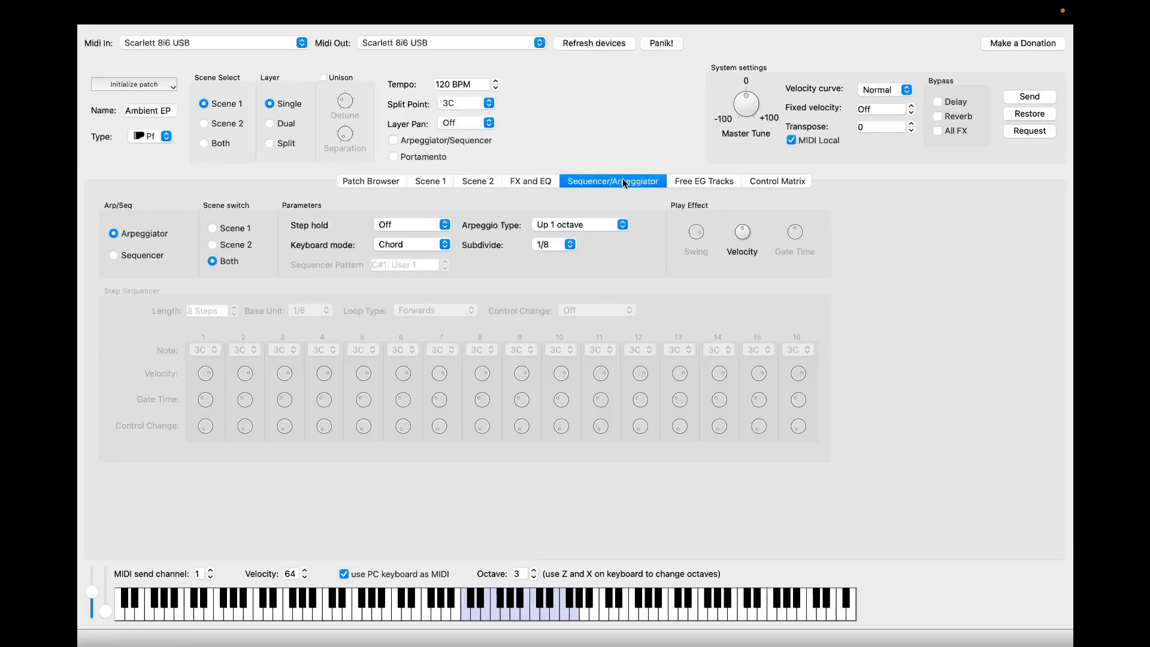
# Raise the Scene 1 amplifier envelope's sustain to maximum, playing a chord before and after the change
pyautogui.click(412, 183)
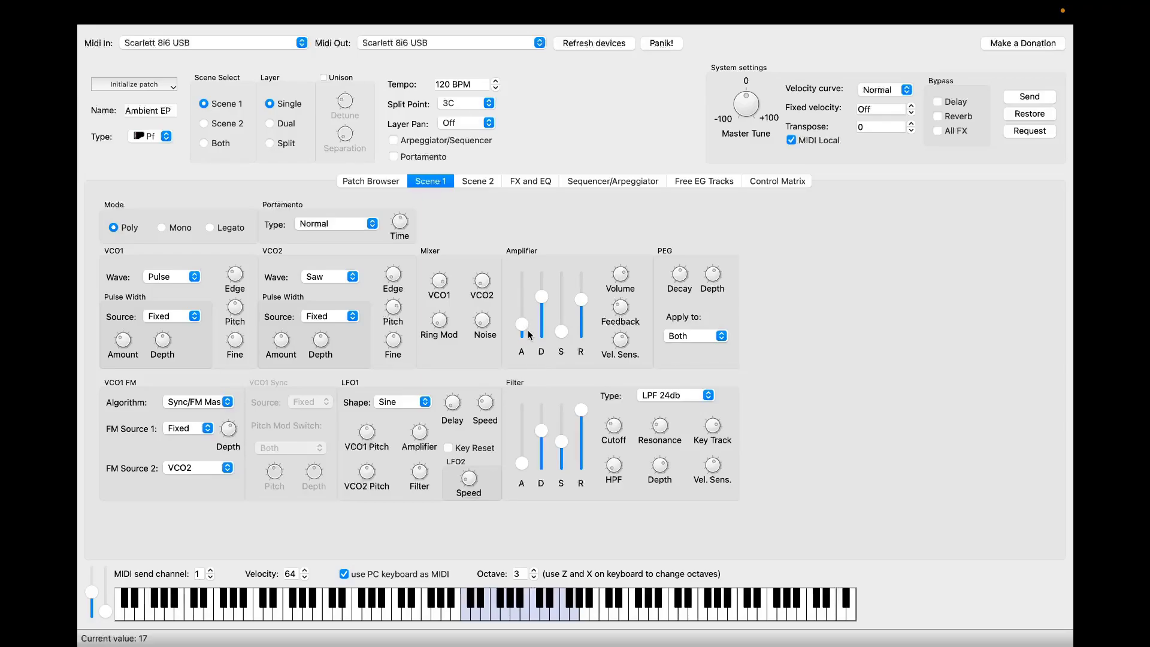
pyautogui.press('a')
pyautogui.press('f')
pyautogui.press('h')
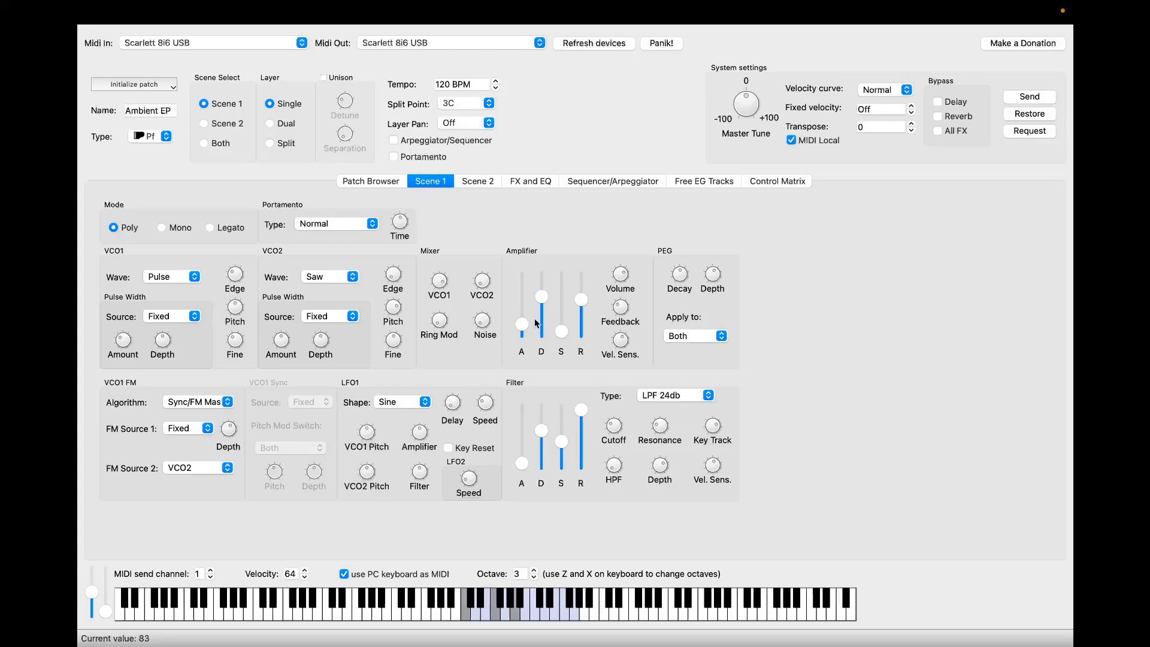
pyautogui.moveTo(525, 317); pyautogui.dragTo(563, 262)
pyautogui.press('a')
pyautogui.press('f')
pyautogui.press('h')
# Raise the Scene 1 filter envelope's sustain to maximum and play notes in octave 2
pyautogui.moveTo(562, 439); pyautogui.dragTo(563, 401)
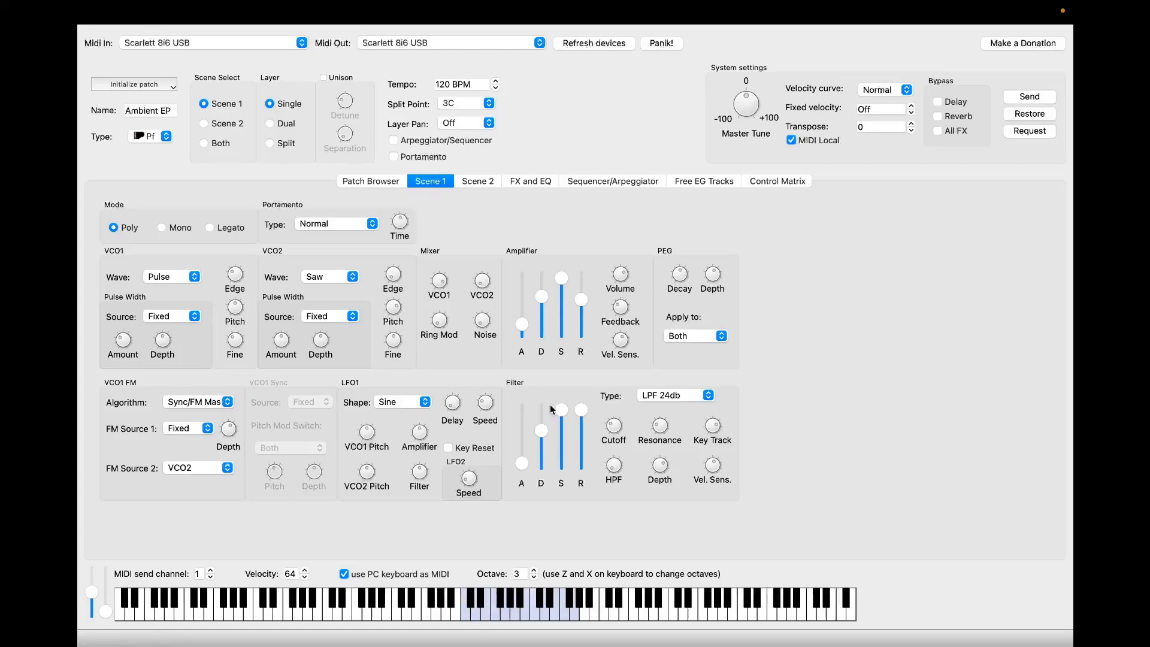
pyautogui.press('z')
pyautogui.press('f')
pyautogui.press('h')
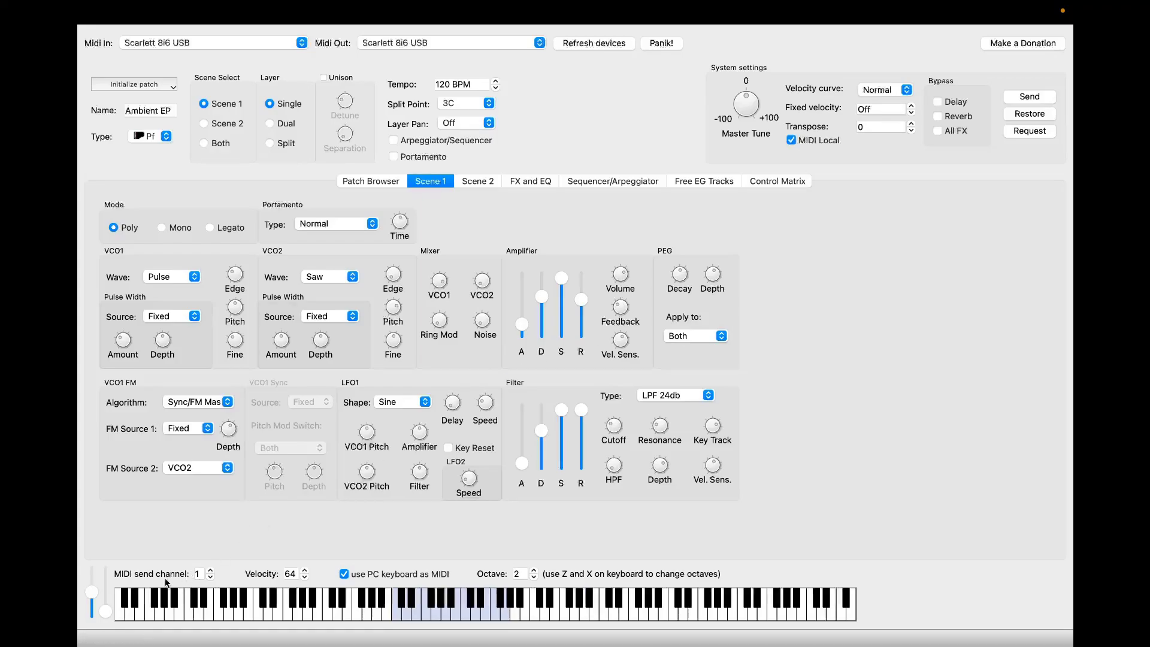
# Adjust the Volume control of the Scene 1 amplifier
pyautogui.moveTo(108, 609)
pyautogui.moveTo(625, 277)
pyautogui.scroll(-10, 623, 277)
pyautogui.click(622, 275)
# Draw a freehand modulation curve for Track 1 across the full length of the Free EG graph
pyautogui.click(698, 182)
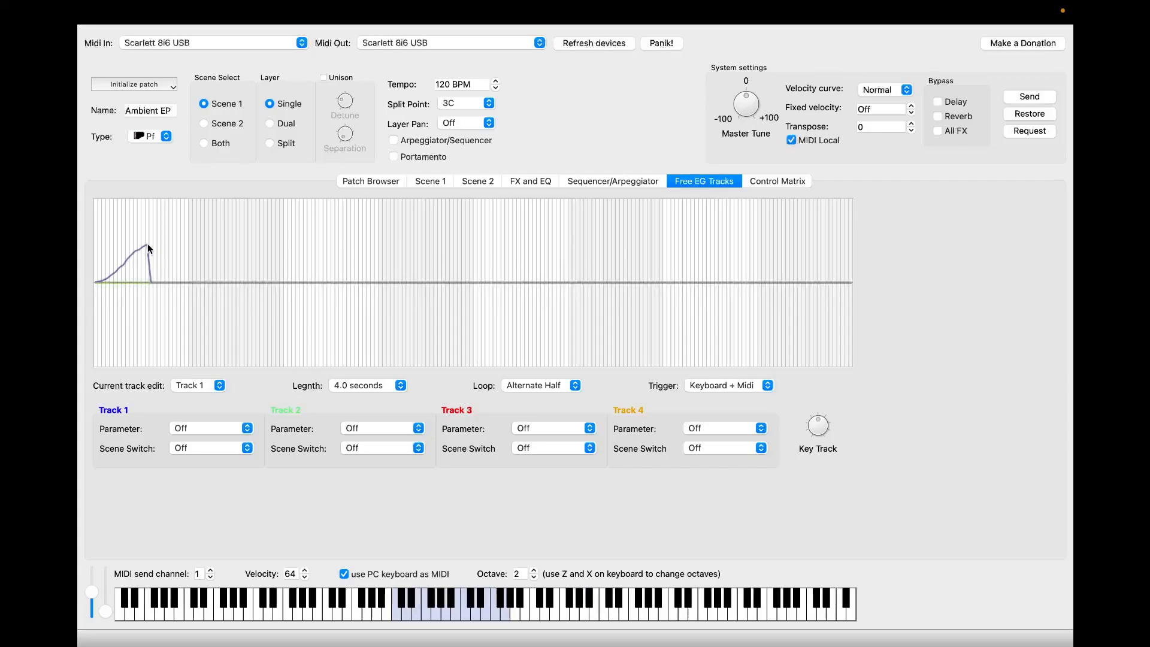
pyautogui.moveTo(241, 301)
pyautogui.mouseDown()
pyautogui.moveTo(295, 231)
pyautogui.moveTo(383, 334)
pyautogui.mouseUp()
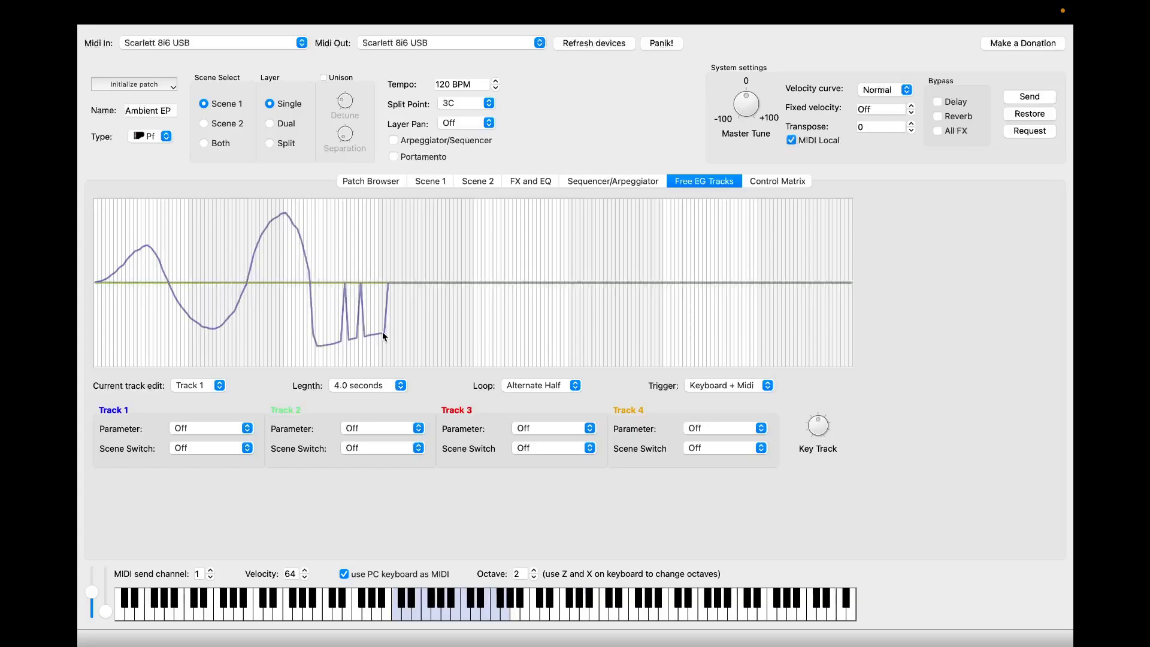
pyautogui.moveTo(421, 250)
pyautogui.mouseDown()
pyautogui.moveTo(326, 336)
pyautogui.moveTo(440, 247)
pyautogui.moveTo(605, 279)
pyautogui.mouseUp()
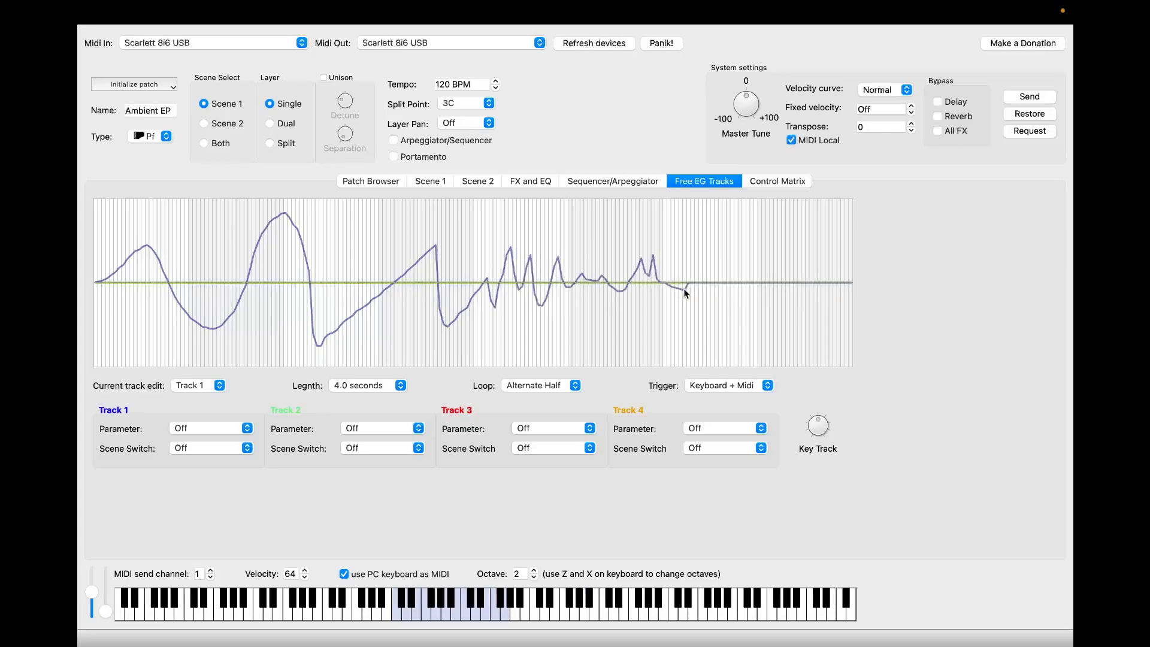
pyautogui.moveTo(684, 289); pyautogui.dragTo(853, 264)
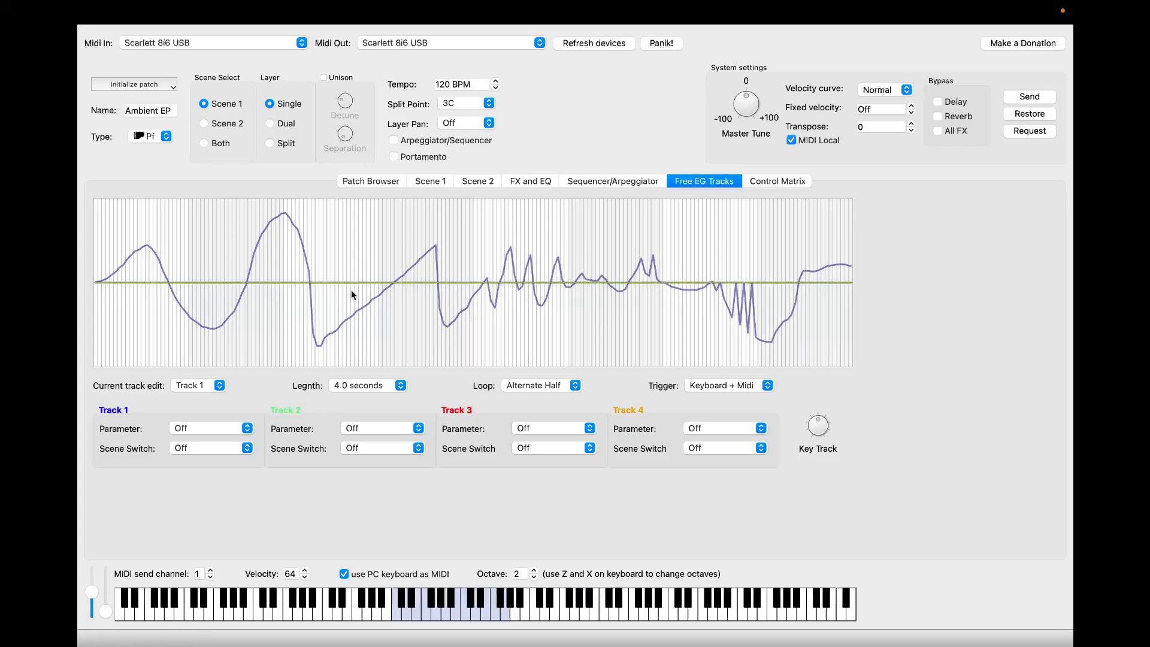
# Assign Free EG Track 1 to VCF Cutoff with its scene switch on Scene 1, and play a three-note chord
pyautogui.click(228, 429)
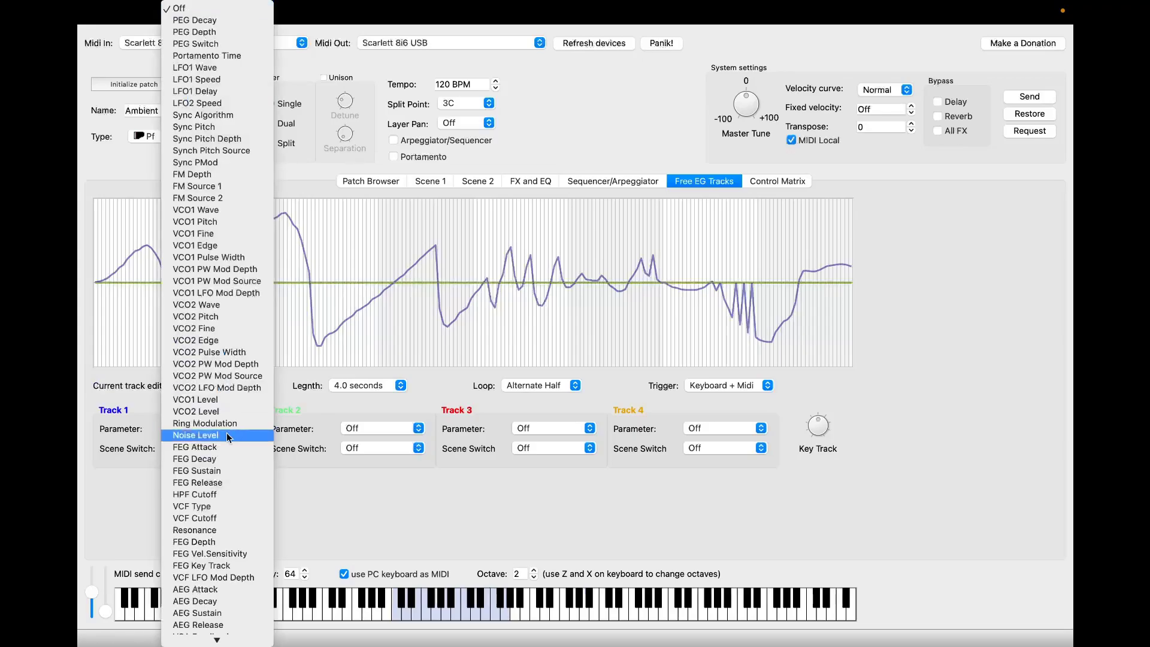
pyautogui.scroll(-2, 216, 410)
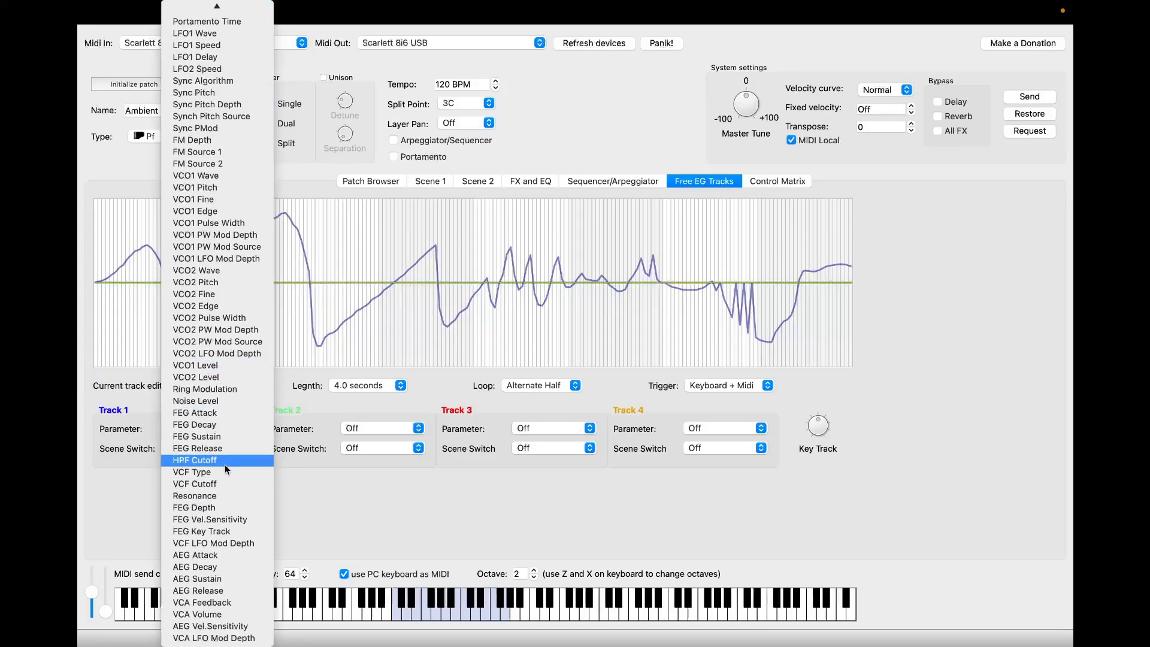
pyautogui.click(225, 489)
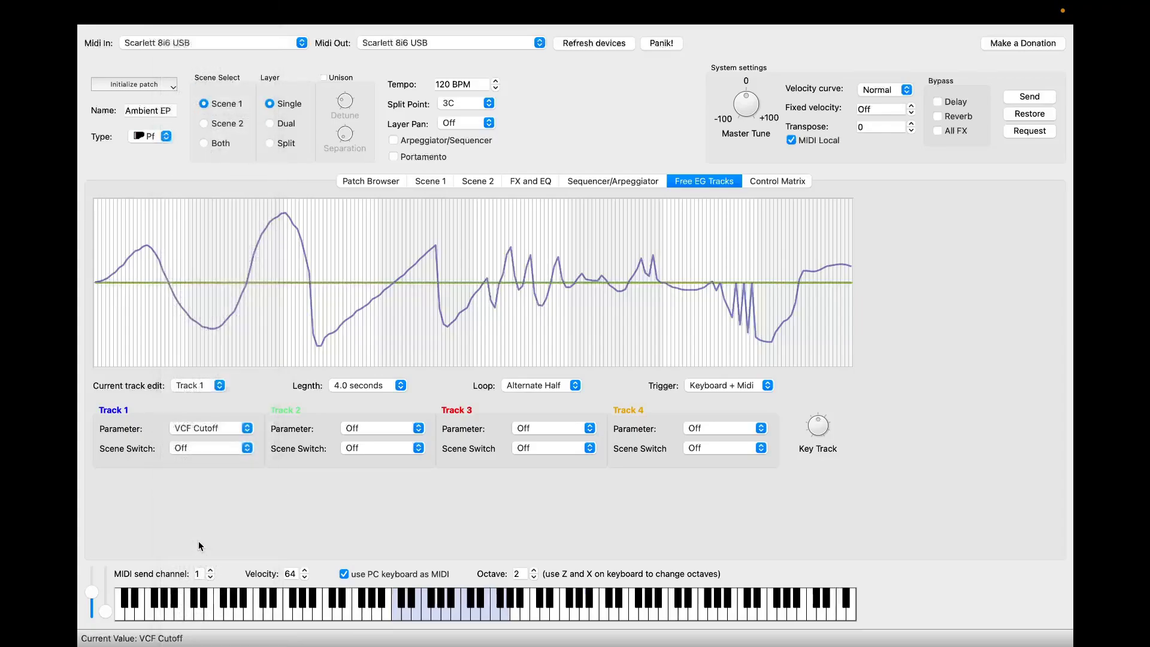
pyautogui.click(247, 449)
pyautogui.click(228, 461)
pyautogui.press('a')
pyautogui.press('f')
pyautogui.press('h')
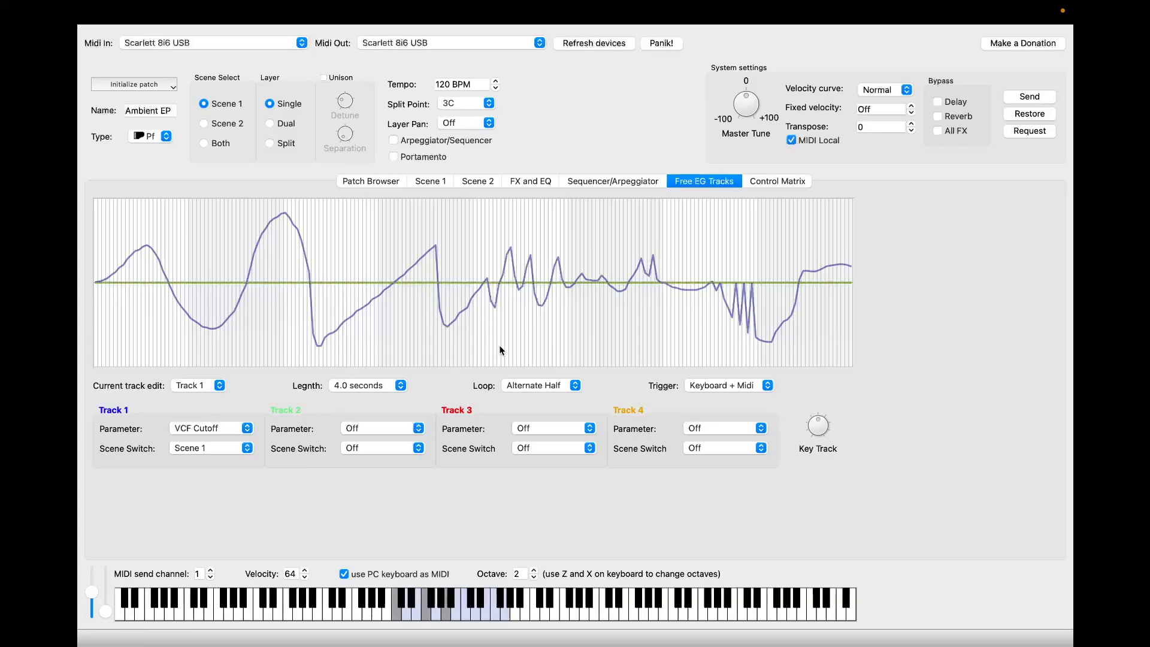
# Set the Free EG loop to Forward and its length to 2.8 seconds
pyautogui.click(532, 386)
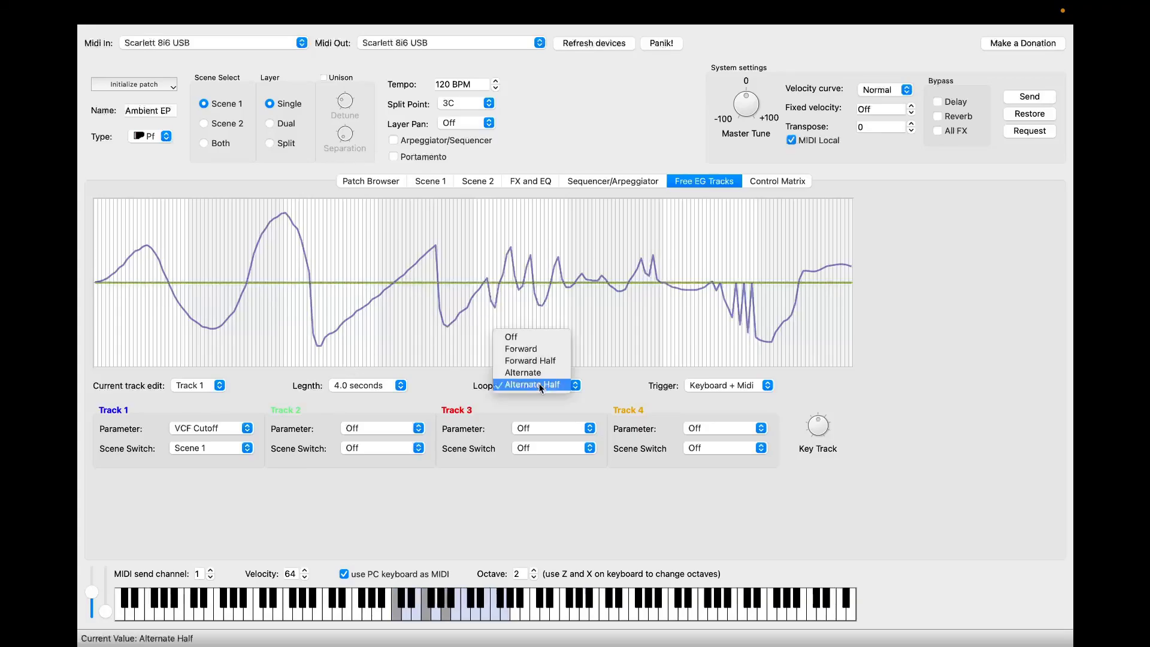
pyautogui.click(539, 351)
pyautogui.click(383, 385)
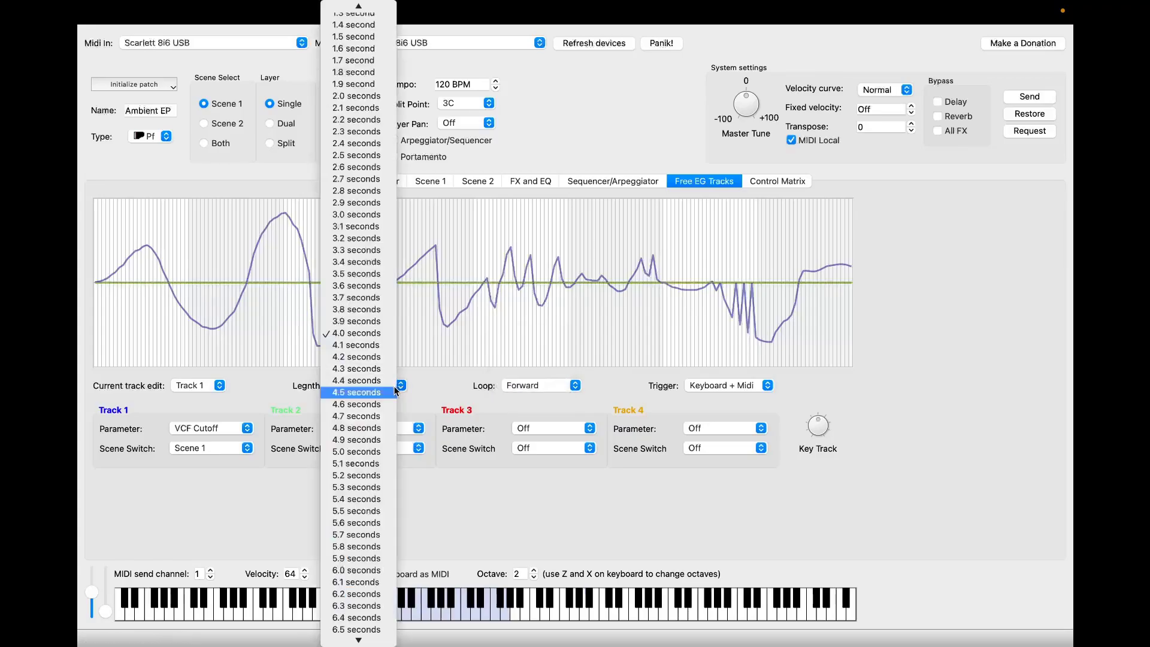
pyautogui.click(367, 189)
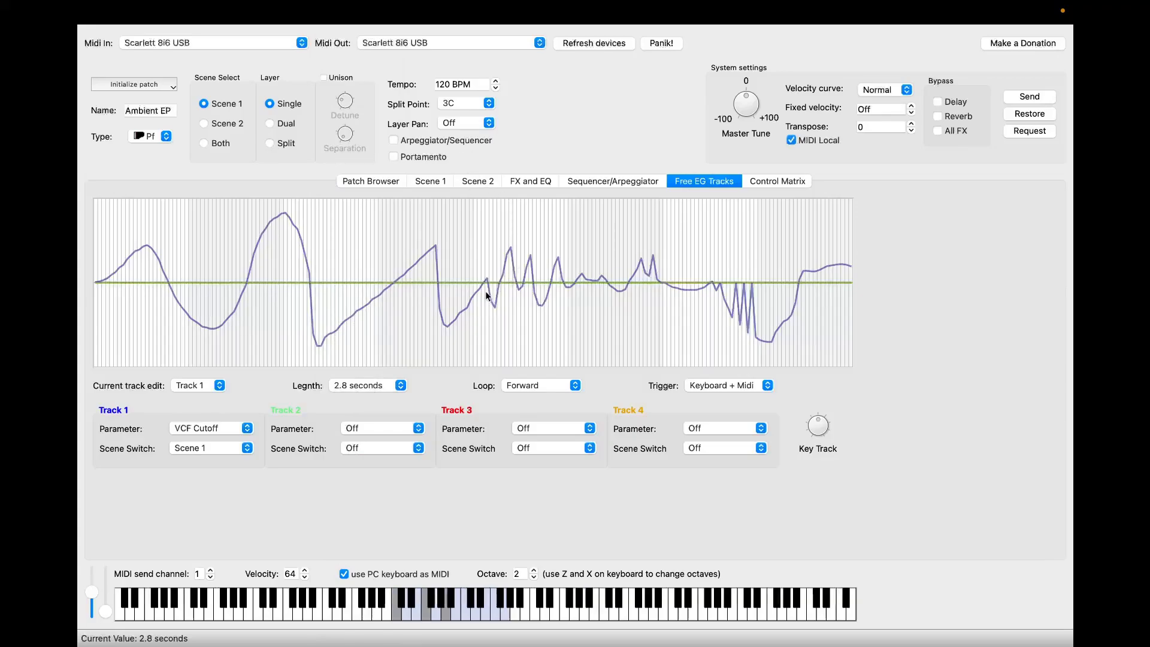
# Redraw the second half of the Track 1 curve with smoother freehand waves and play a three-note chord
pyautogui.moveTo(460, 304)
pyautogui.mouseDown()
pyautogui.moveTo(595, 264)
pyautogui.moveTo(707, 268)
pyautogui.moveTo(801, 292)
pyautogui.mouseUp()
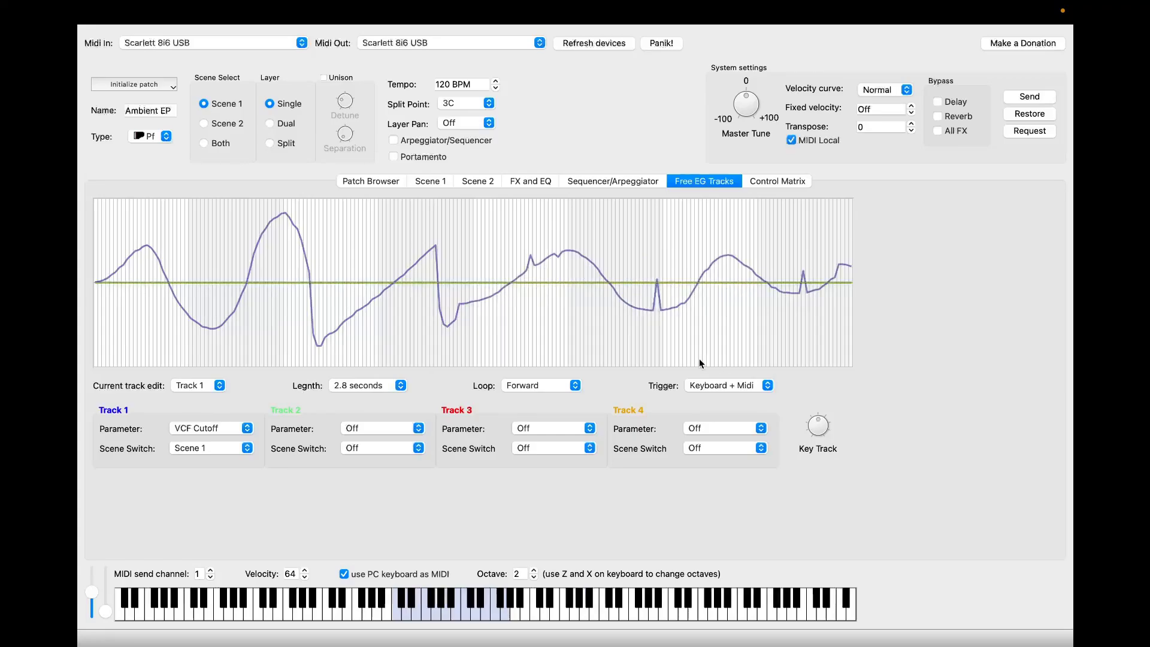
pyautogui.press('a')
pyautogui.press('f')
pyautogui.press('h')
# Look over the arpeggiator settings and vary the VCO1 pitch of Scene 1 up and down, ending at +6
pyautogui.click(577, 181)
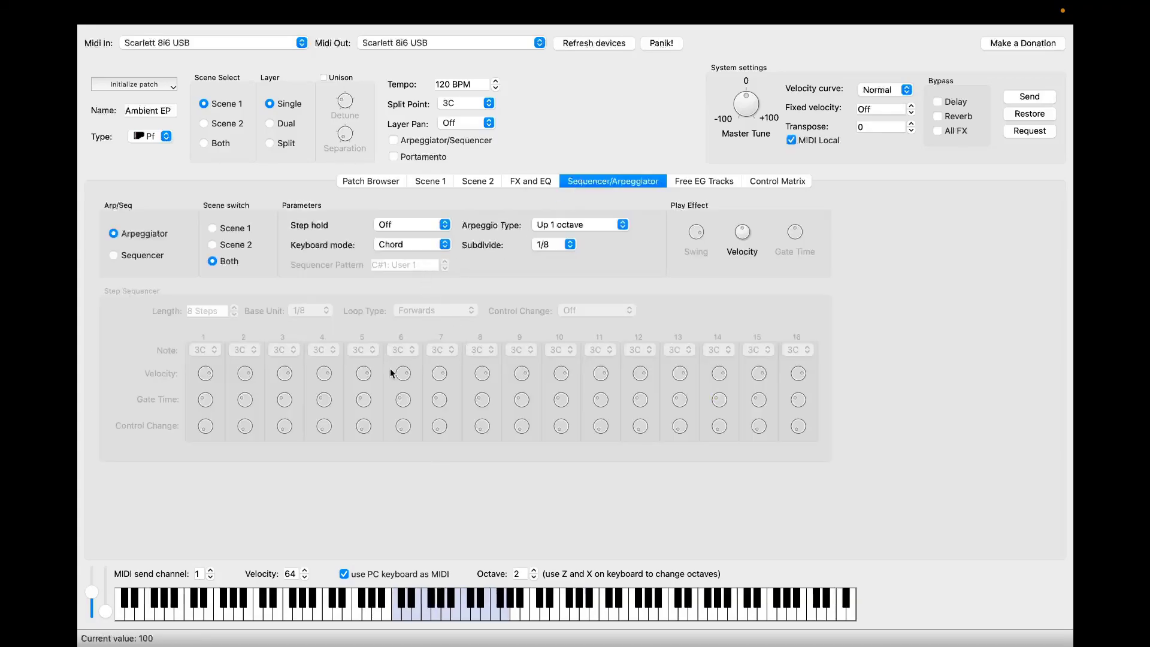
pyautogui.click(437, 181)
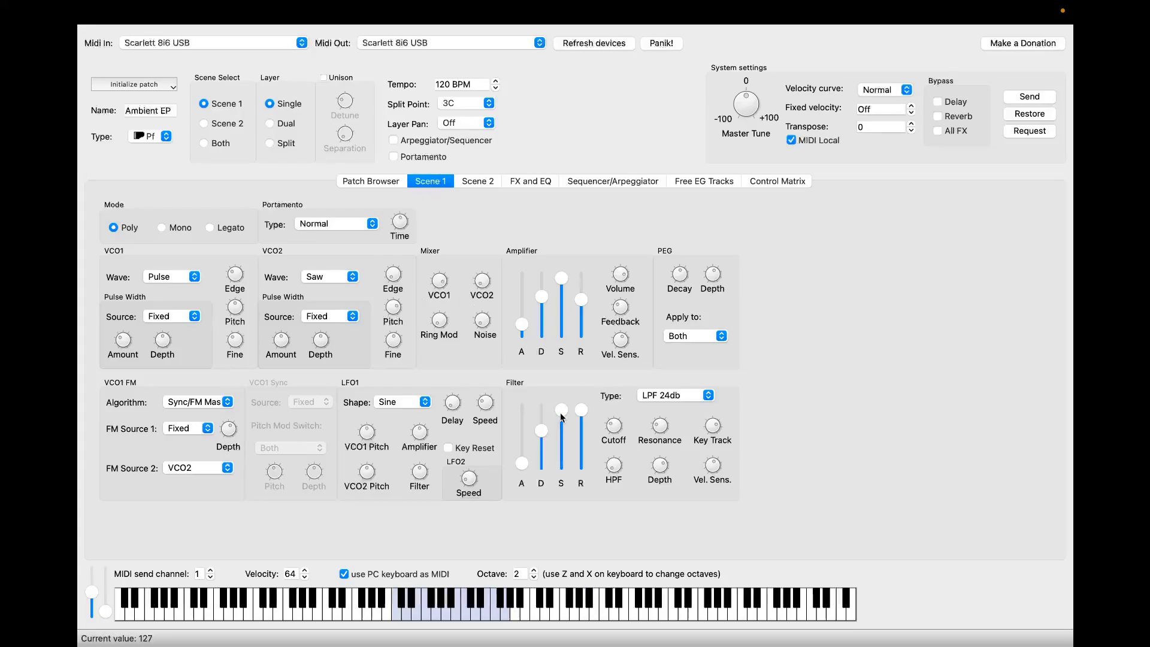
pyautogui.moveTo(543, 445)
pyautogui.moveTo(530, 464)
pyautogui.moveTo(236, 278)
pyautogui.moveTo(237, 317)
pyautogui.scroll(10, 235, 318)
pyautogui.scroll(-15, 235, 318)
pyautogui.scroll(10, 236, 318)
pyautogui.scroll(-10, 236, 318)
pyautogui.scroll(5, 236, 318)
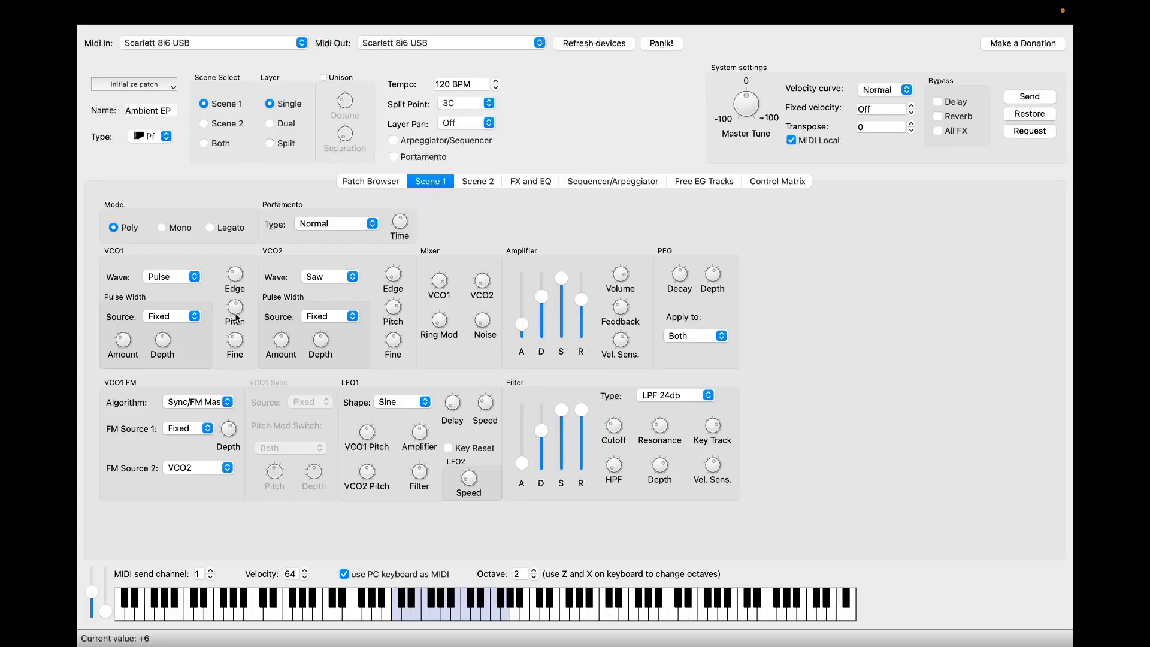